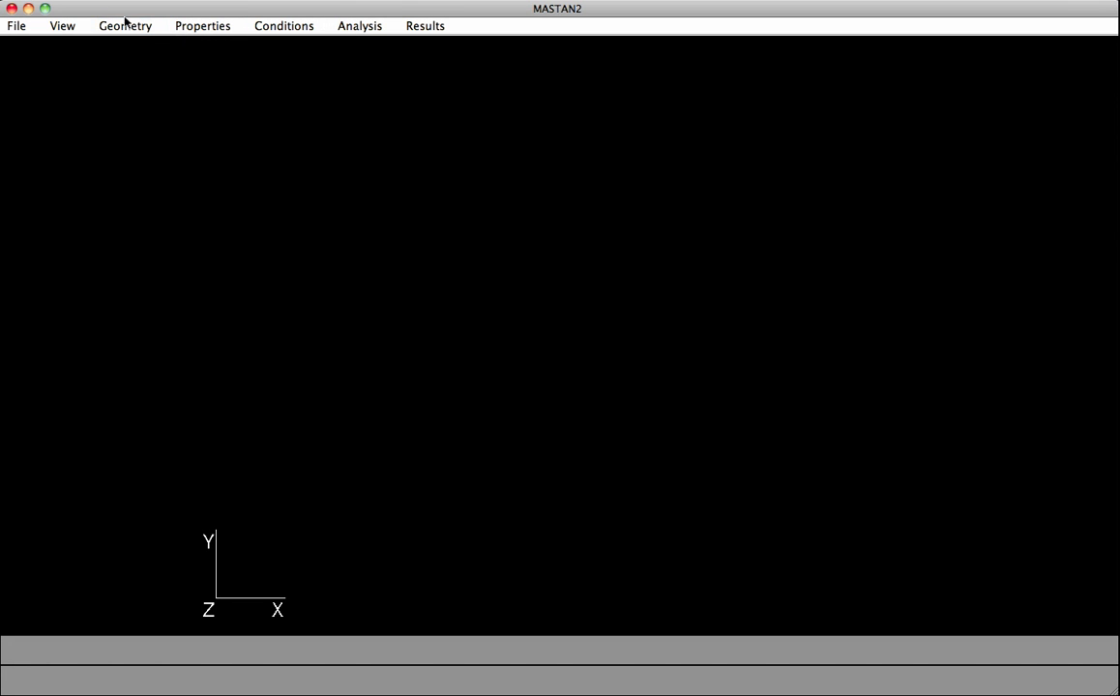
Define a frame with 1 bay at 240 and 1 story at 15*12.
click(131, 32)
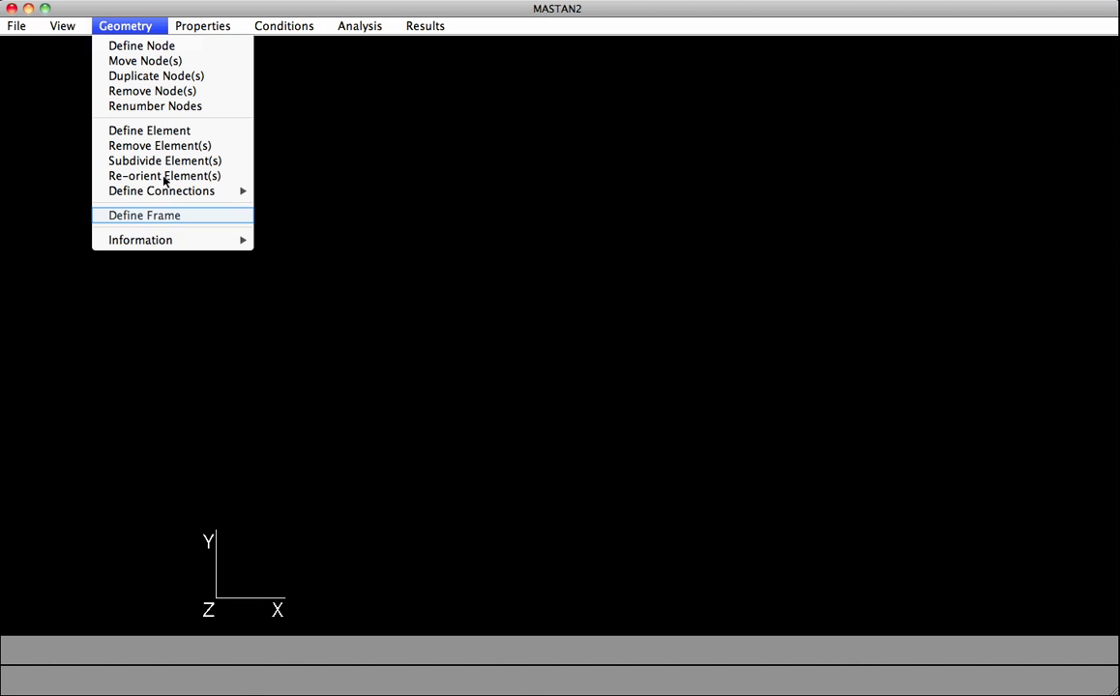
click(165, 220)
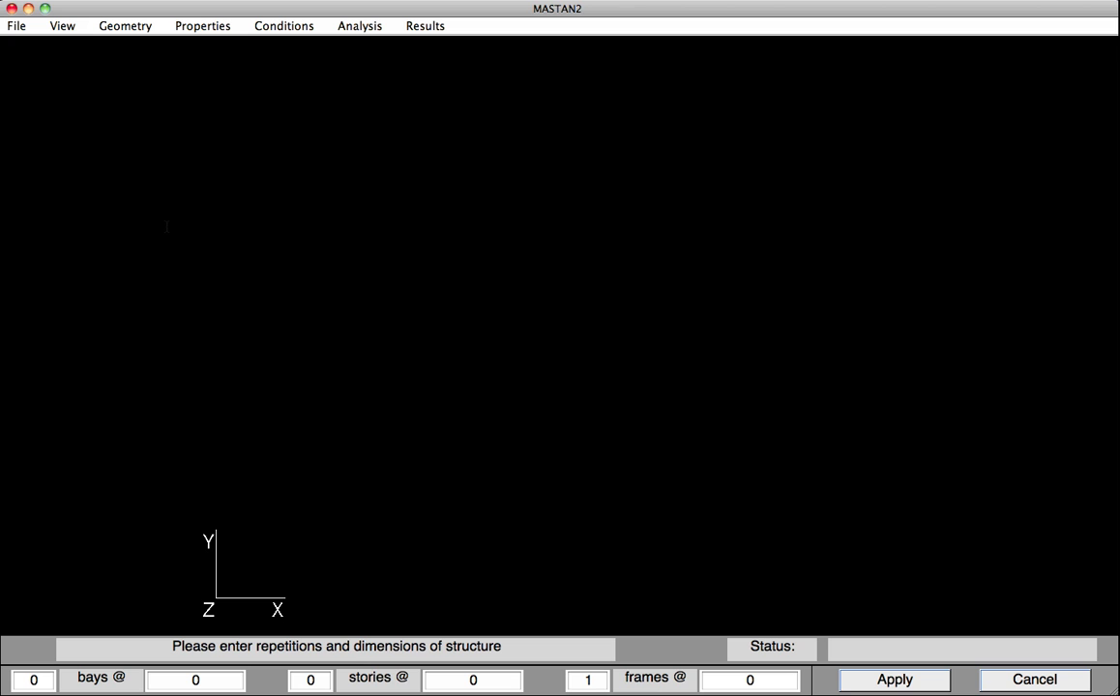
click(31, 679)
text(1)
key(Tab)
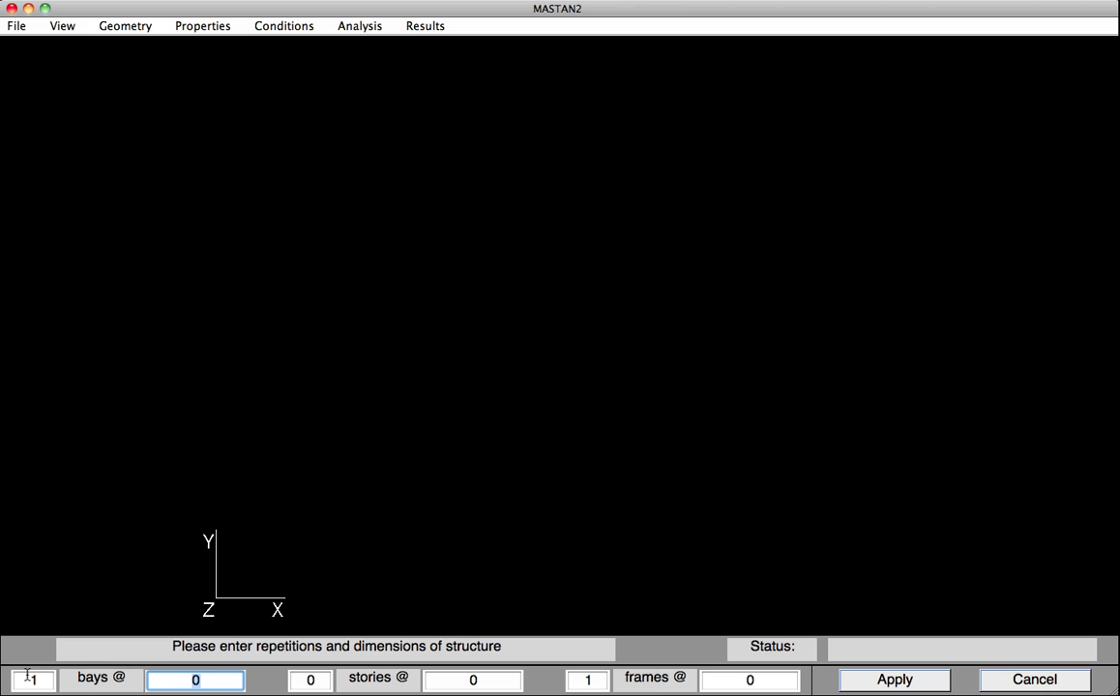
text(240)
click(289, 680)
text(1)
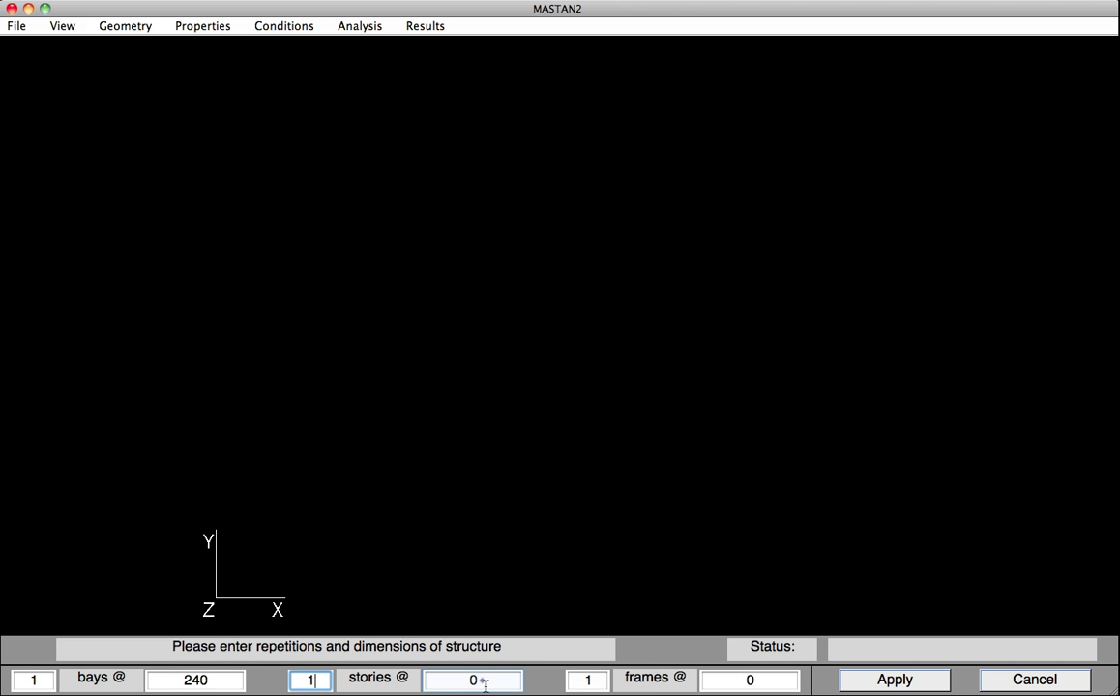
click(486, 684)
key(BackSpace)
text(15*12)
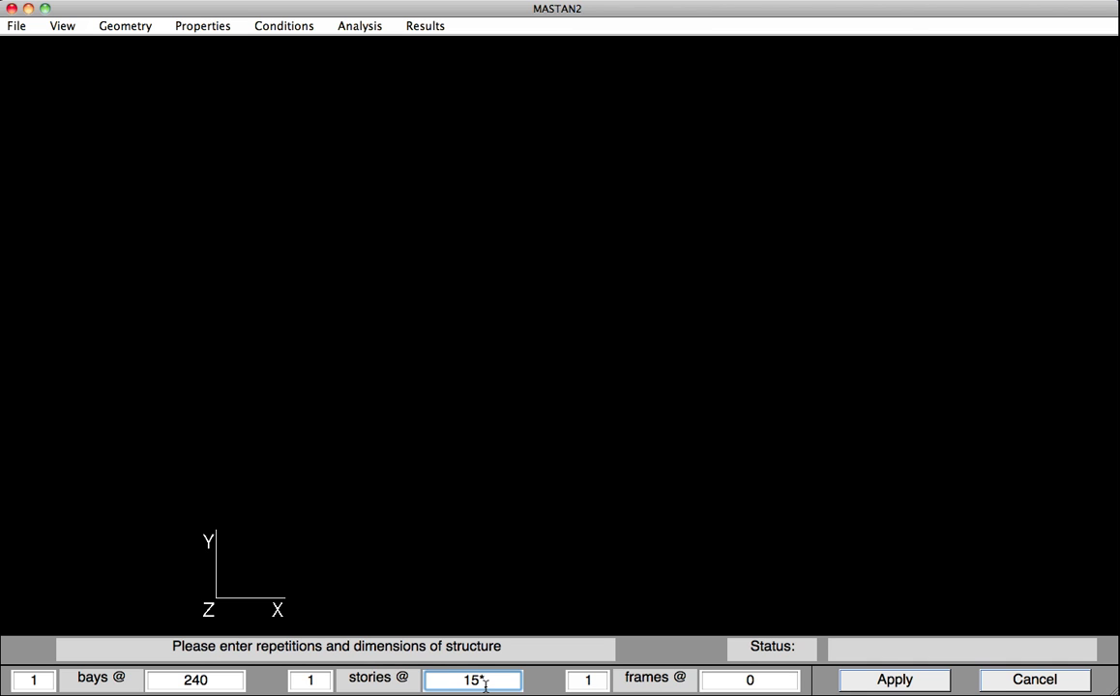
click(893, 680)
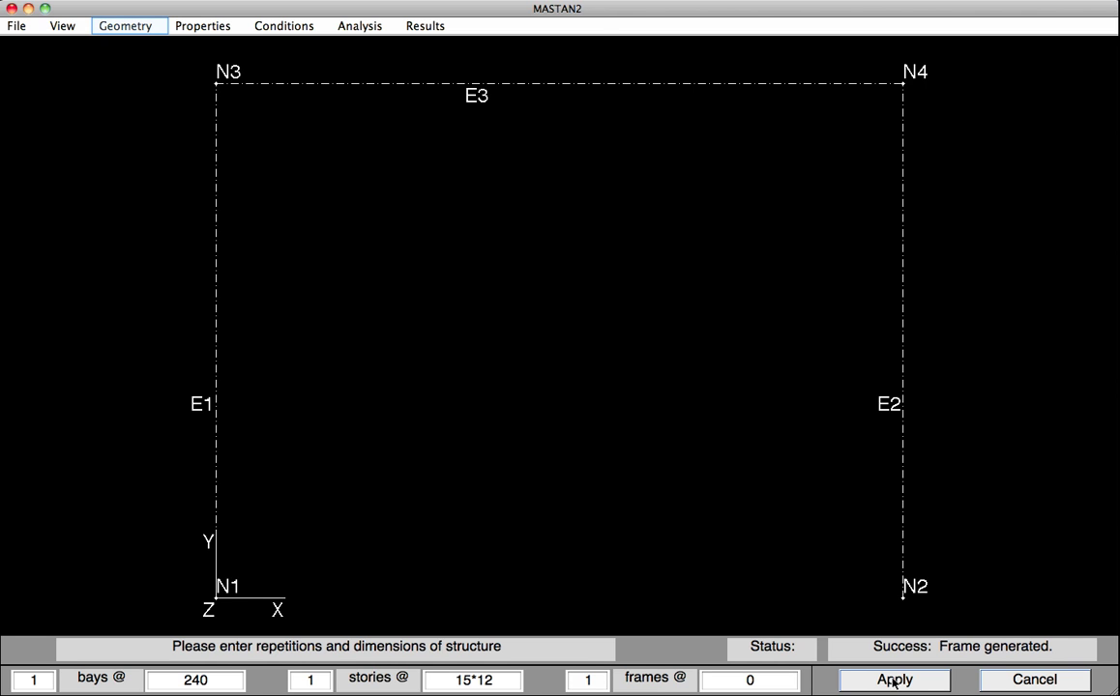
Define a new element between base nodes N1 and N2, keeping the default beta angle.
click(116, 30)
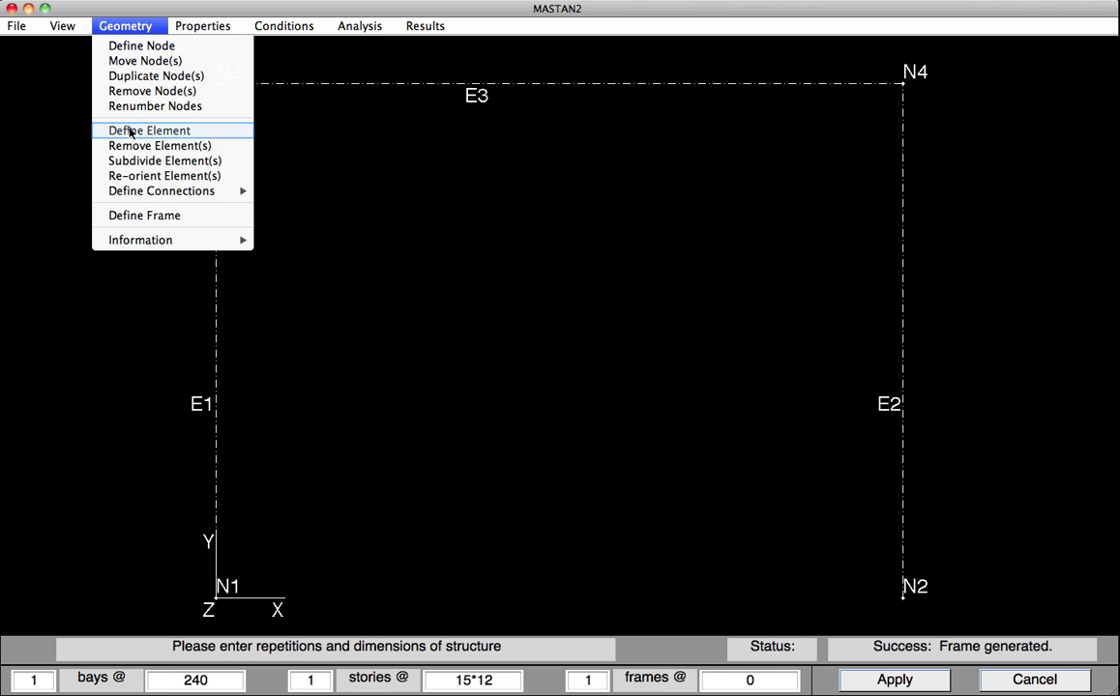
click(130, 131)
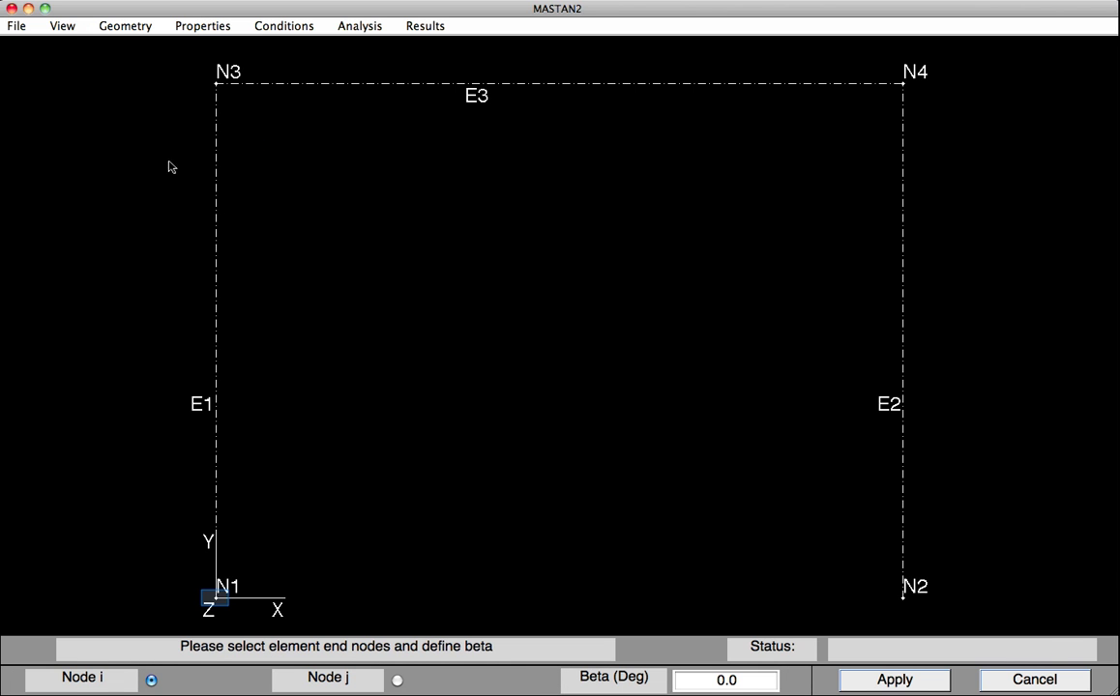
click(216, 600)
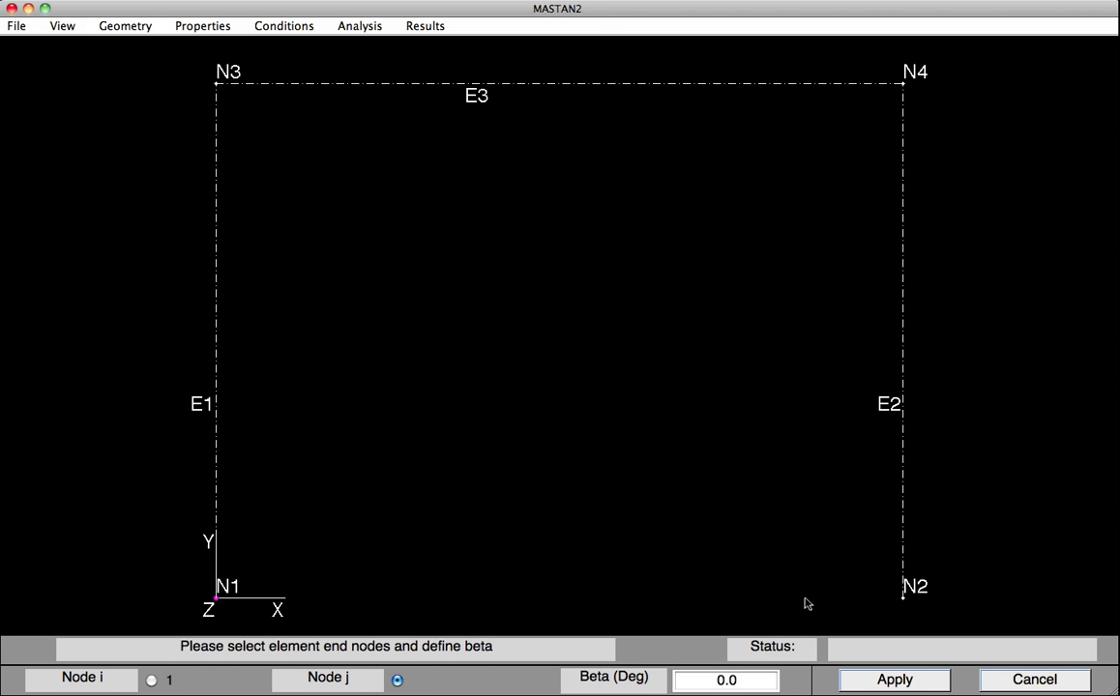
click(903, 600)
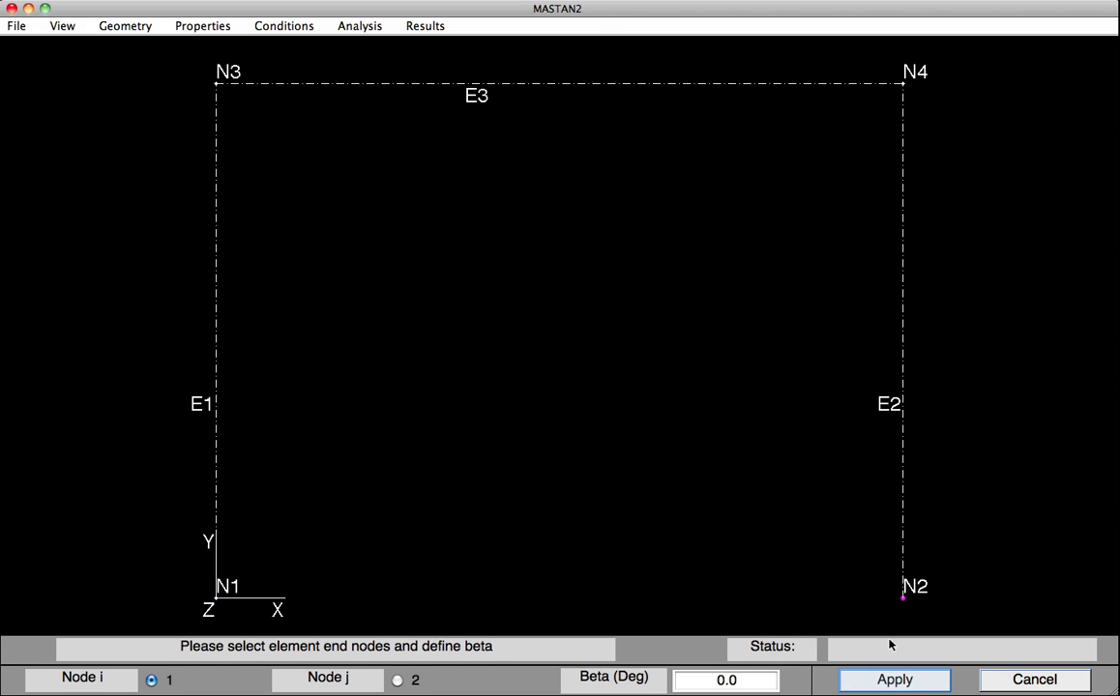
click(889, 680)
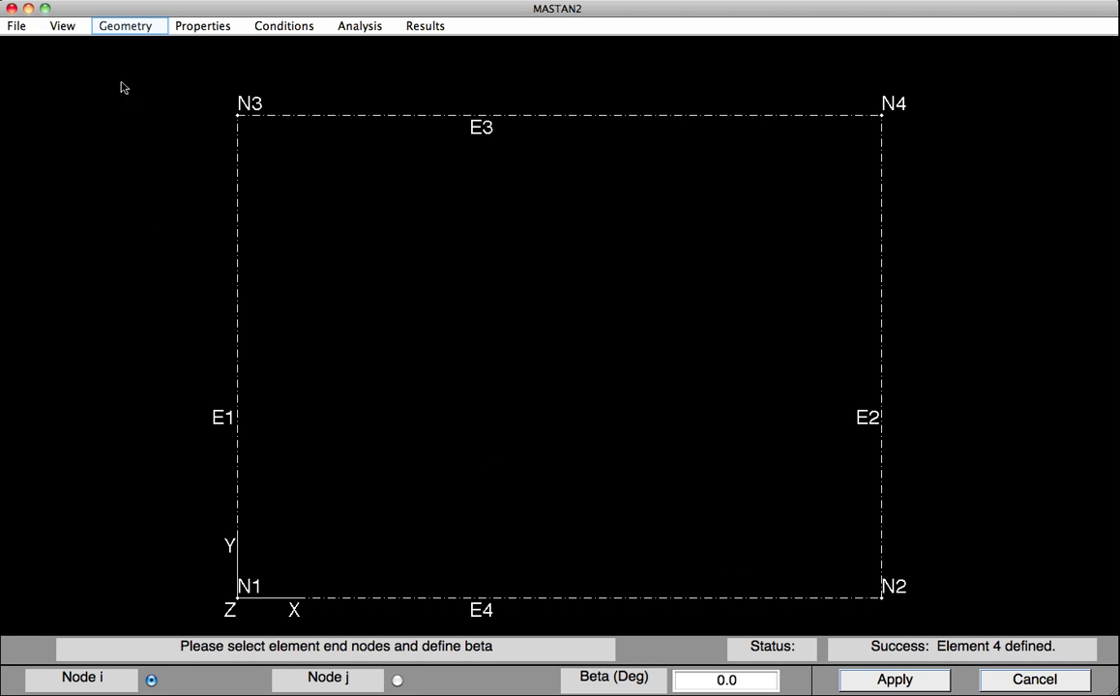
Re-orient column elements E1 and E2 with a beta angle of 90 degrees.
click(120, 27)
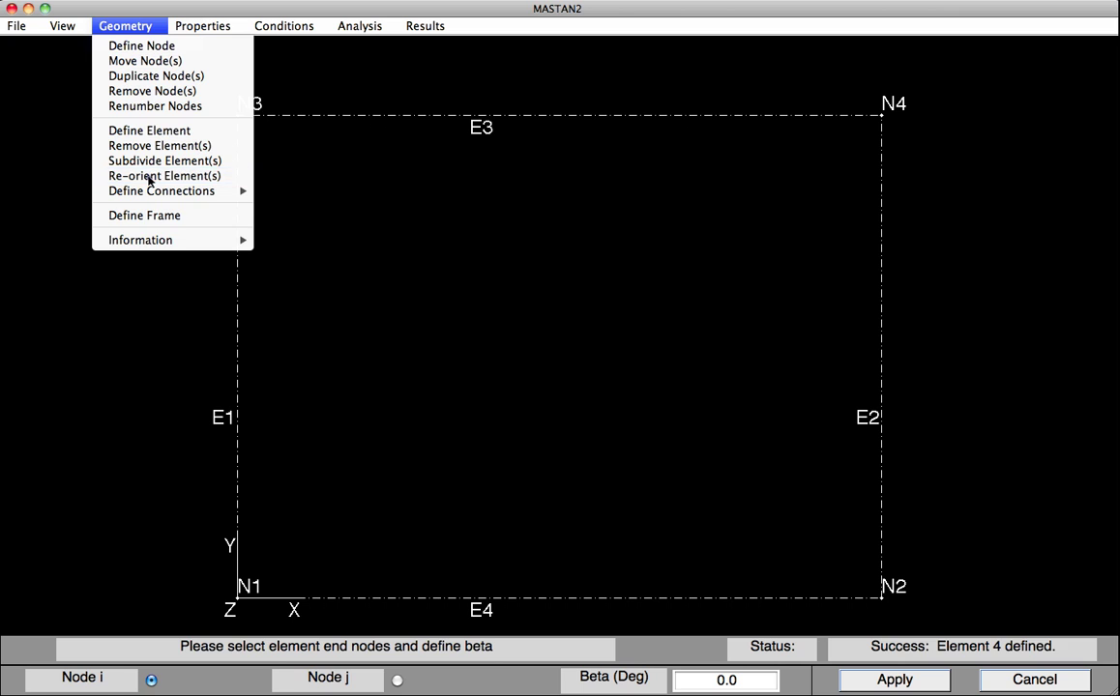
click(150, 176)
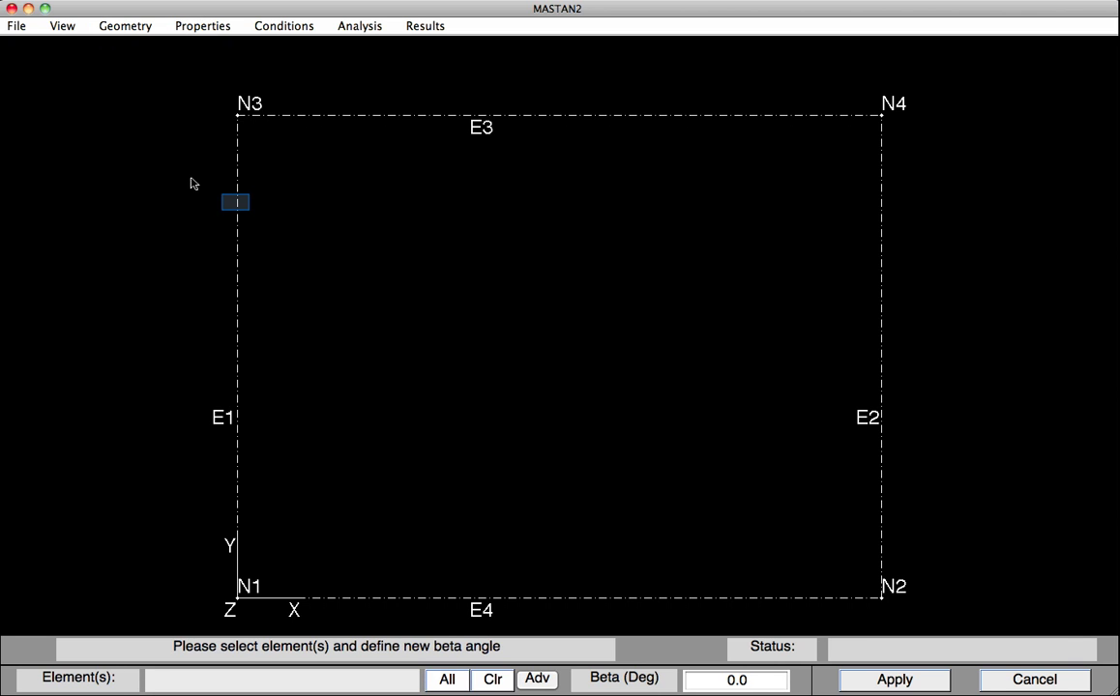
click(237, 206)
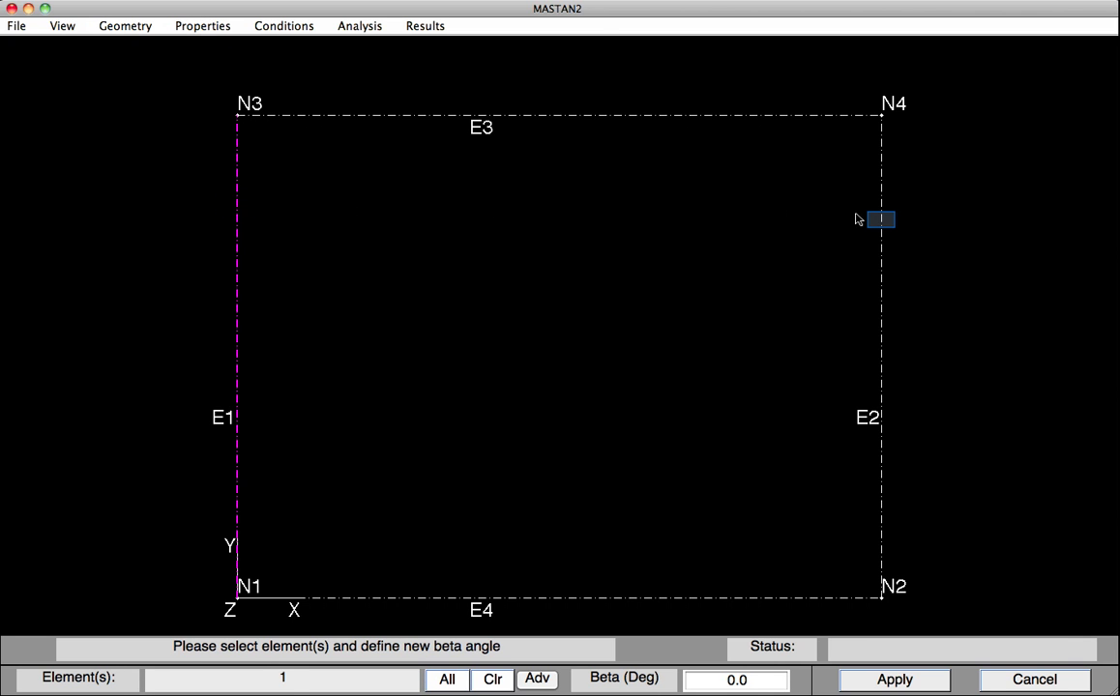
drag(867, 221, 868, 220)
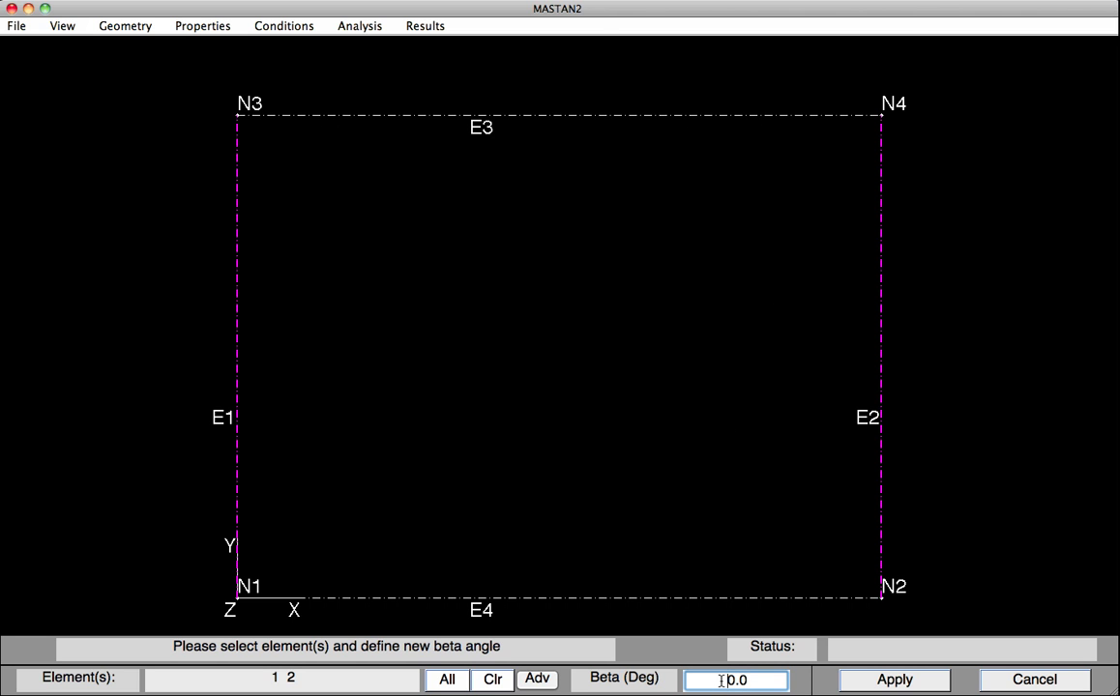
text(9)
key(Return)
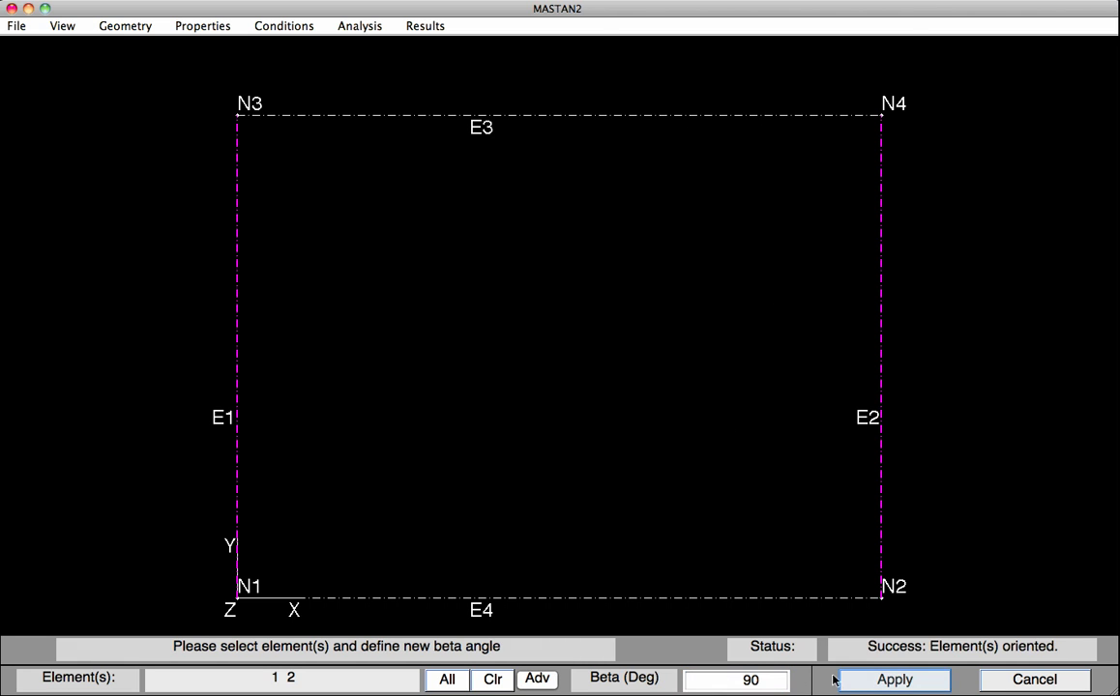
click(886, 680)
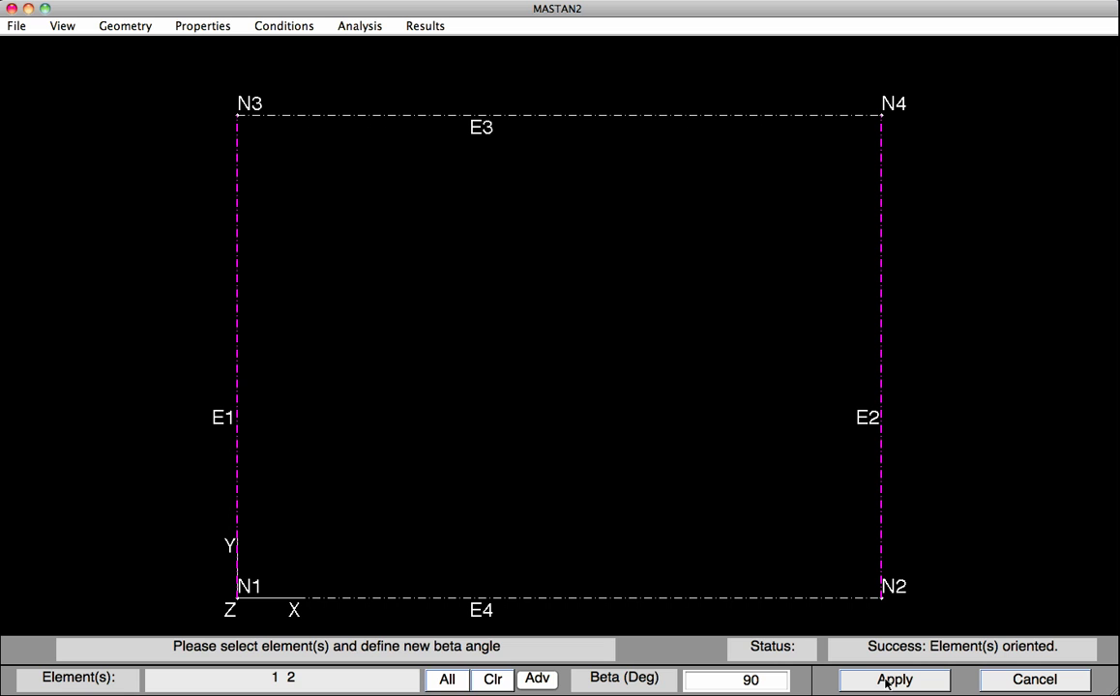
click(886, 681)
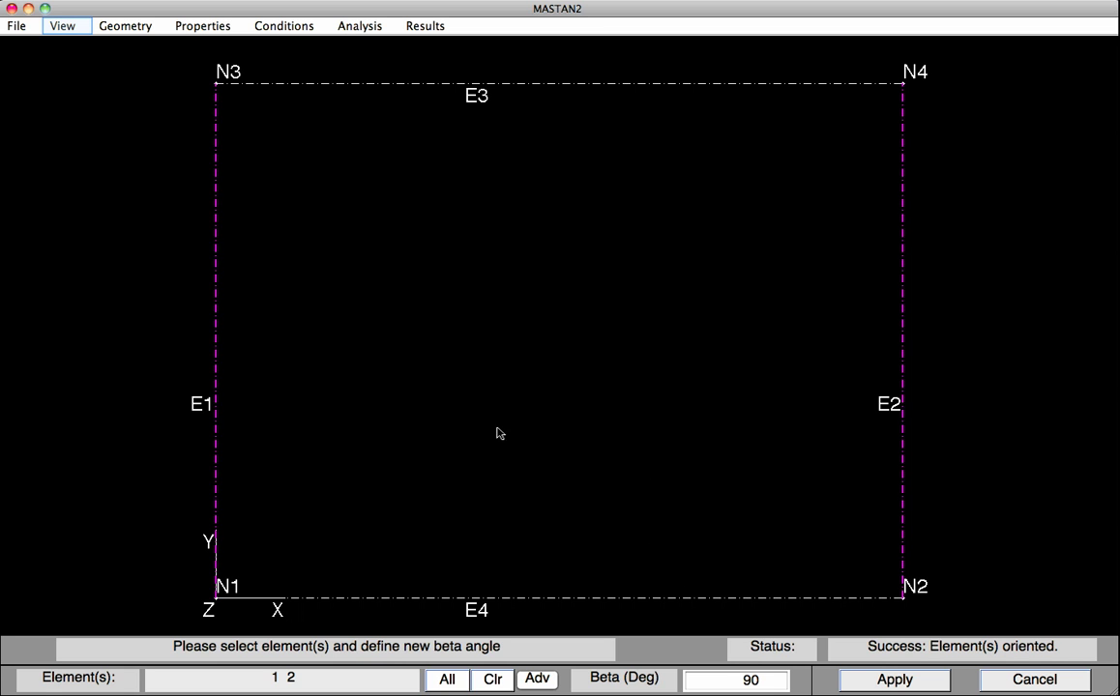
Display the Element Web (Local-y) labels to check the member orientations, and hide them again.
click(64, 27)
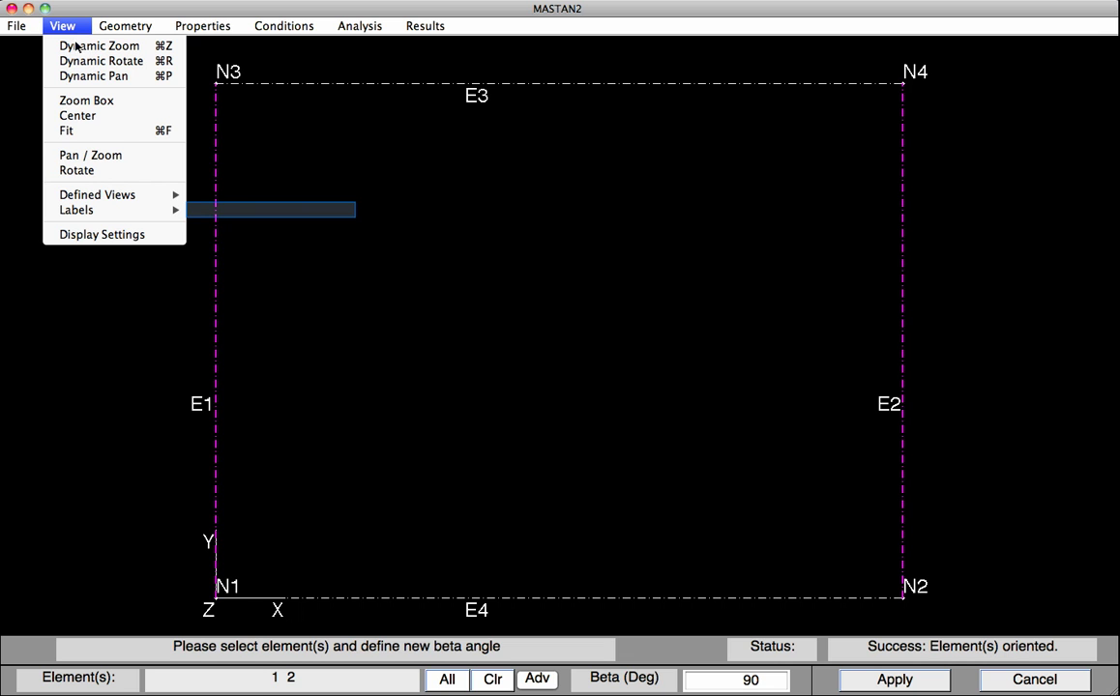
mouse_move(86, 220)
key(Down)
key(Down)
key(Down)
key(Down)
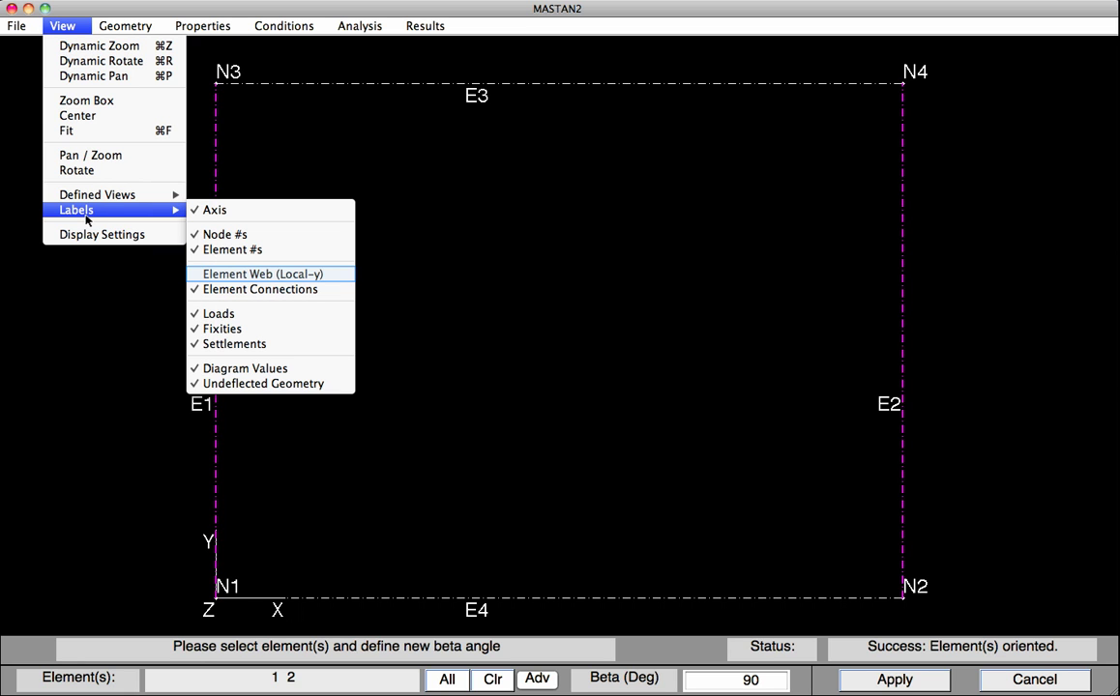
click(263, 276)
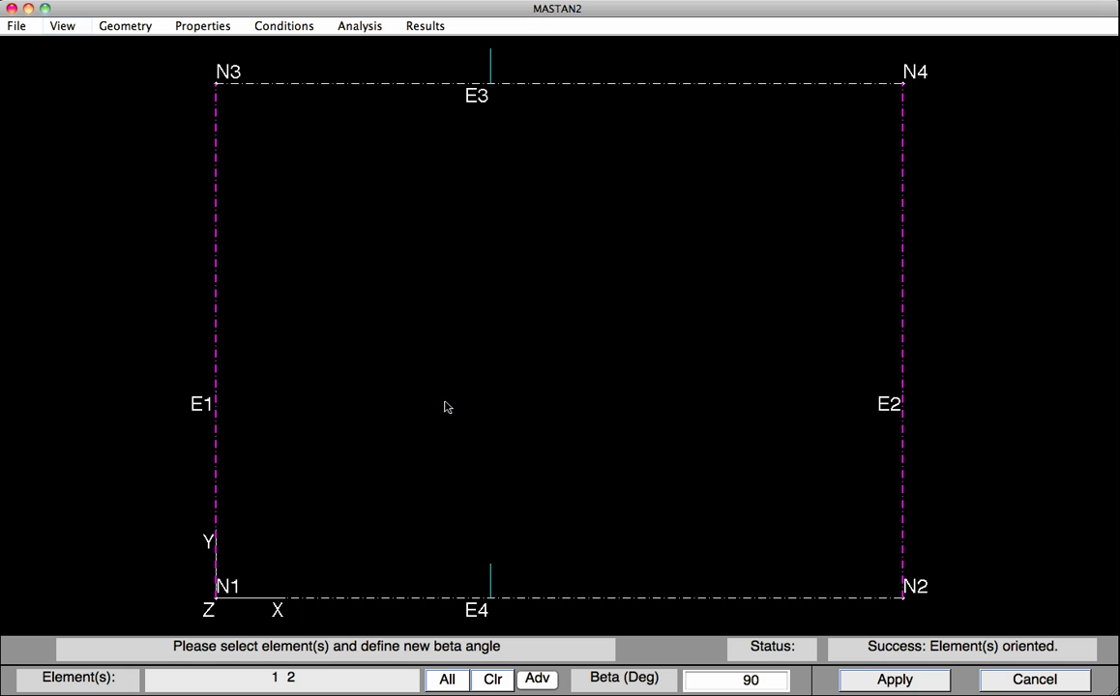
click(60, 26)
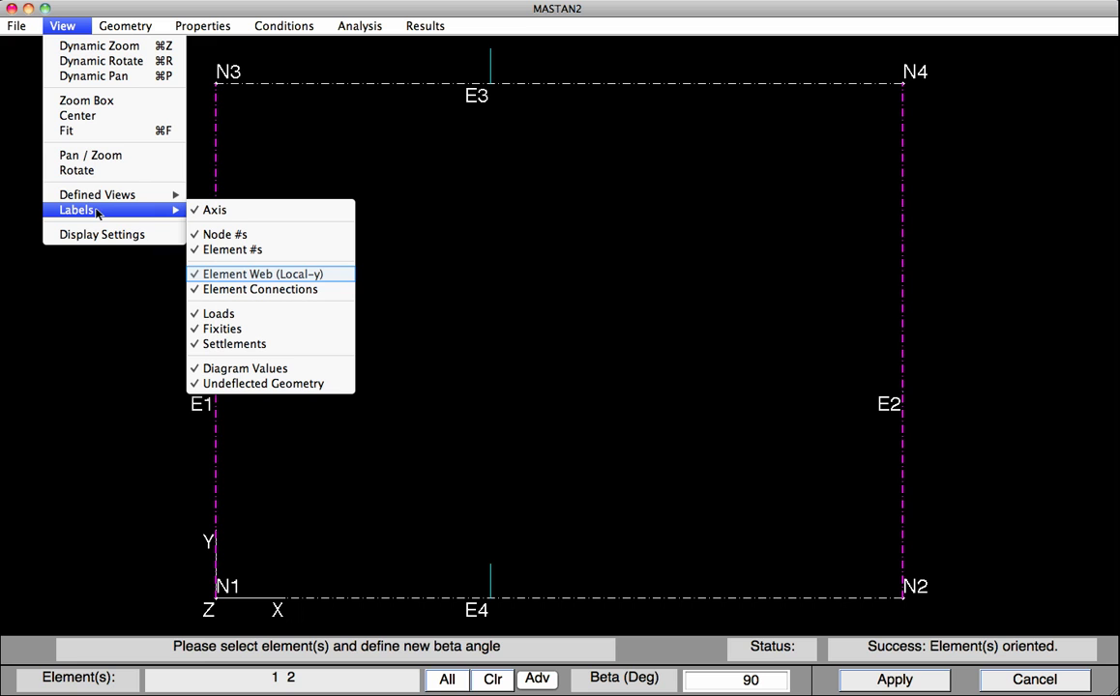
click(239, 275)
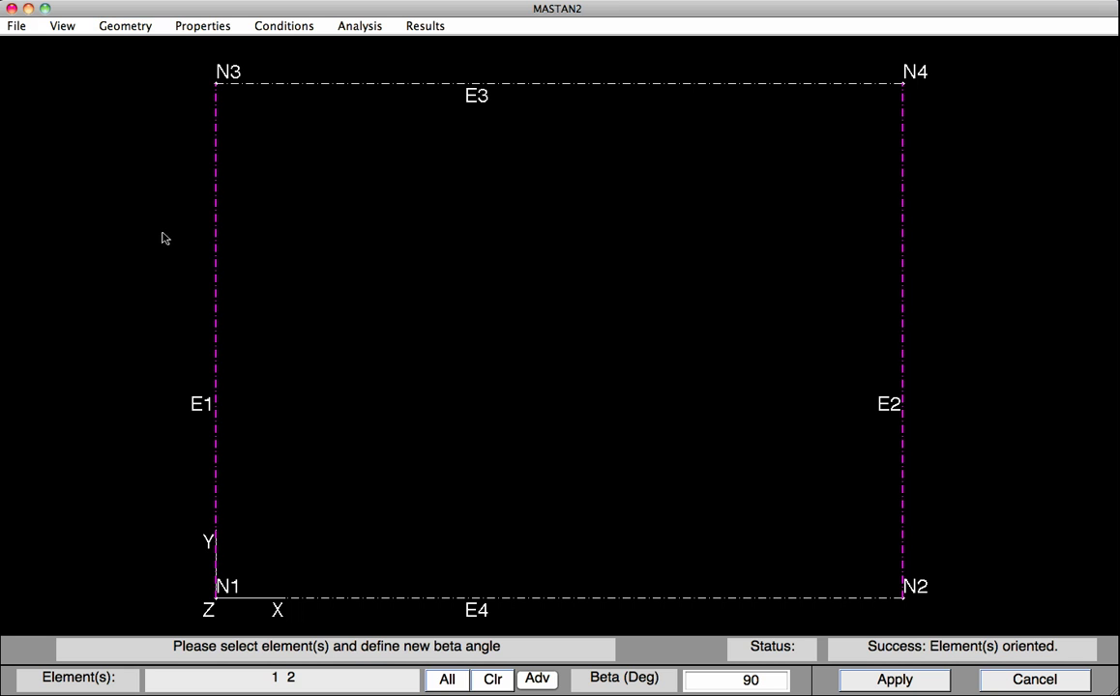
Subdivide column elements E1 and E2 into 8 segments each.
click(122, 27)
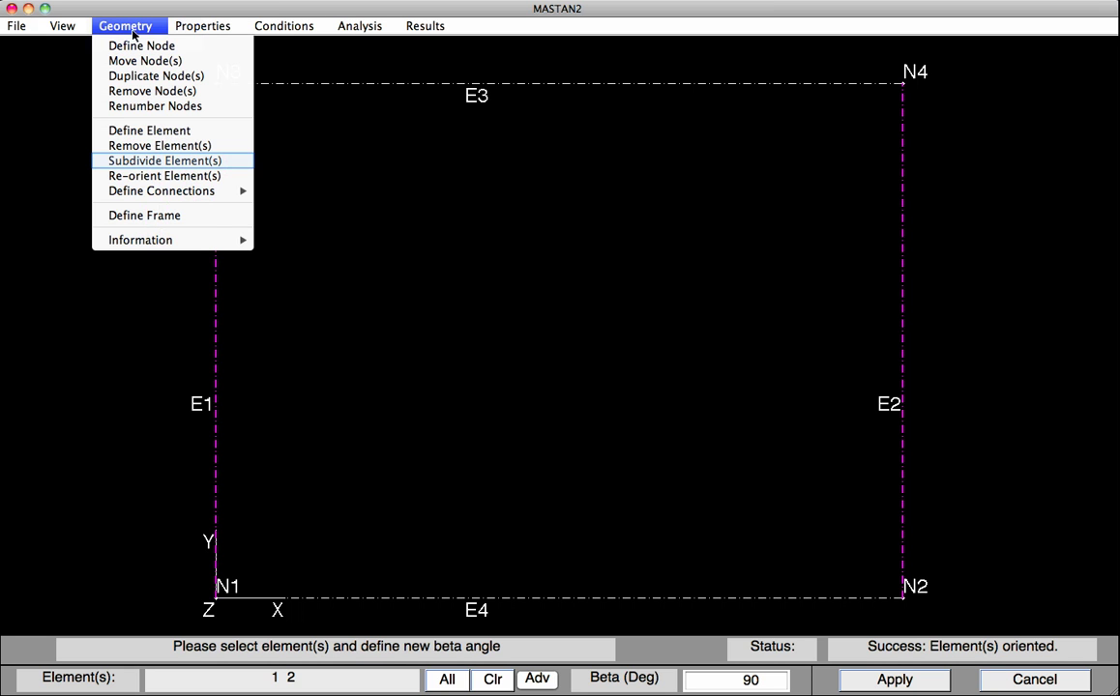
click(157, 159)
click(211, 176)
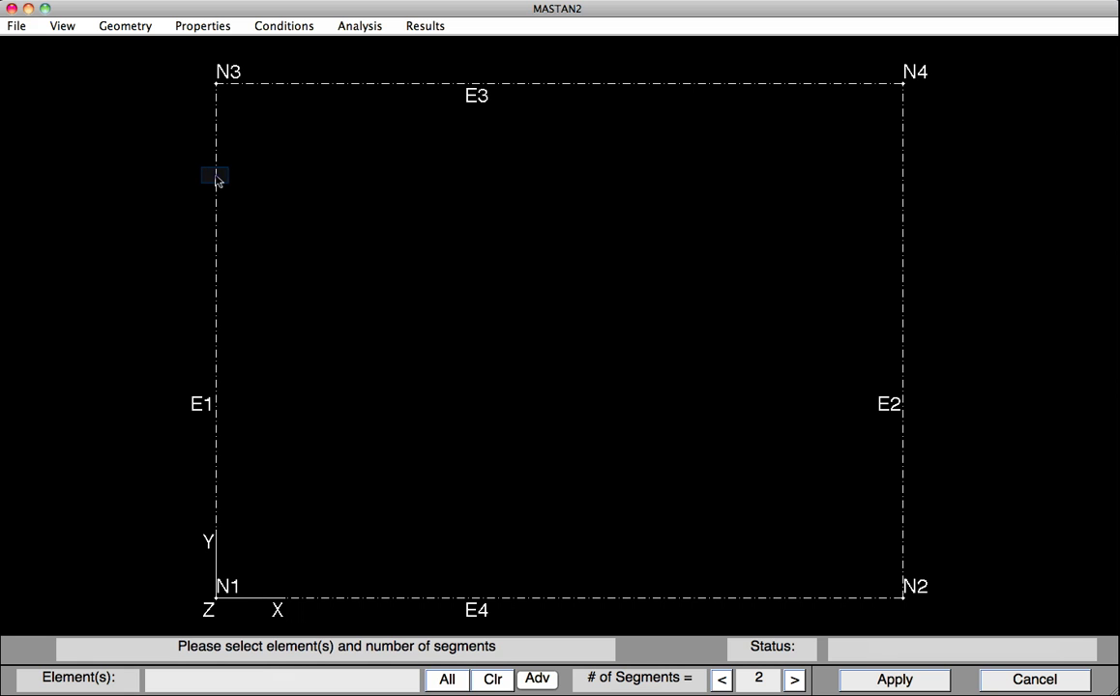
click(903, 228)
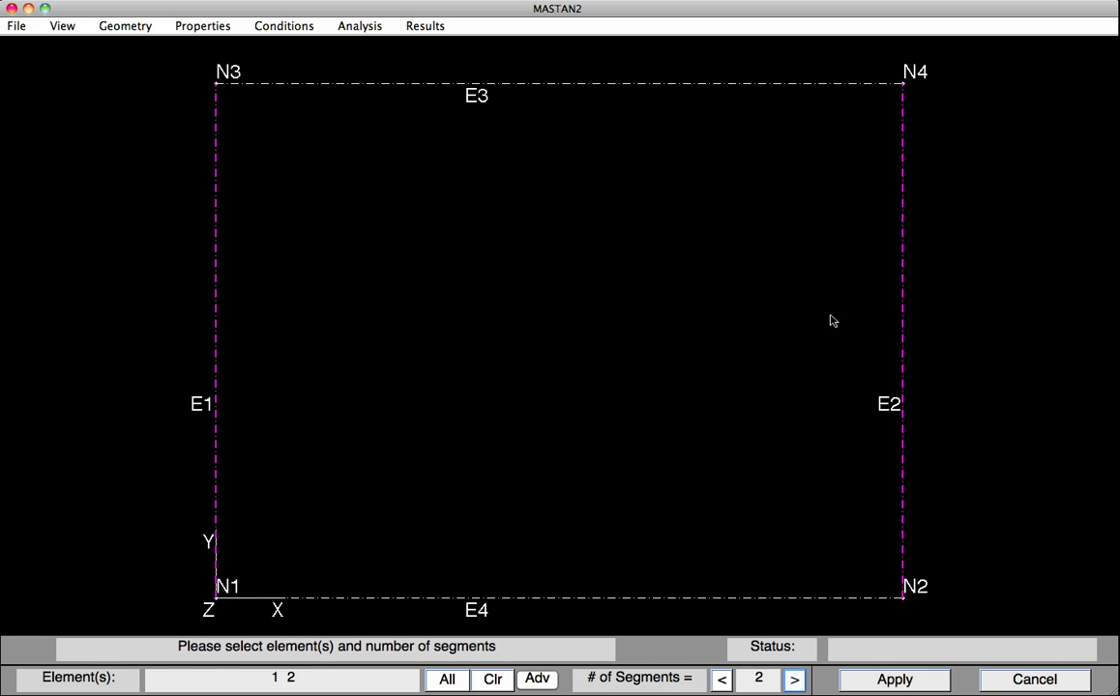
click(795, 681)
click(795, 681)
click(795, 681)
click(795, 681)
click(795, 681)
click(795, 681)
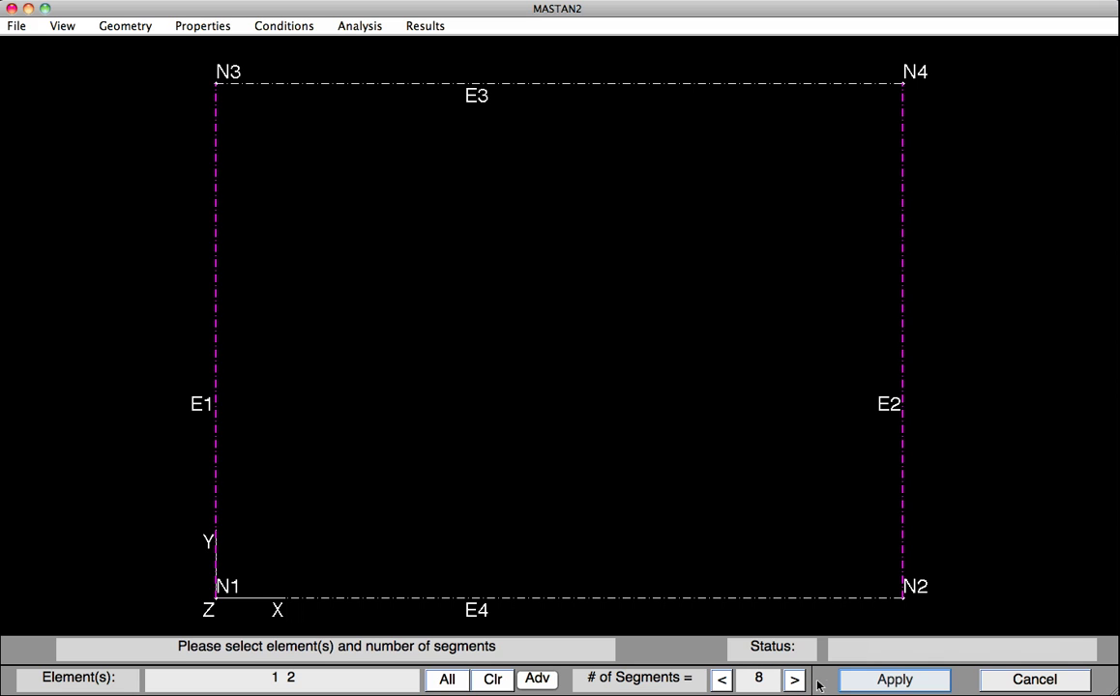
click(864, 683)
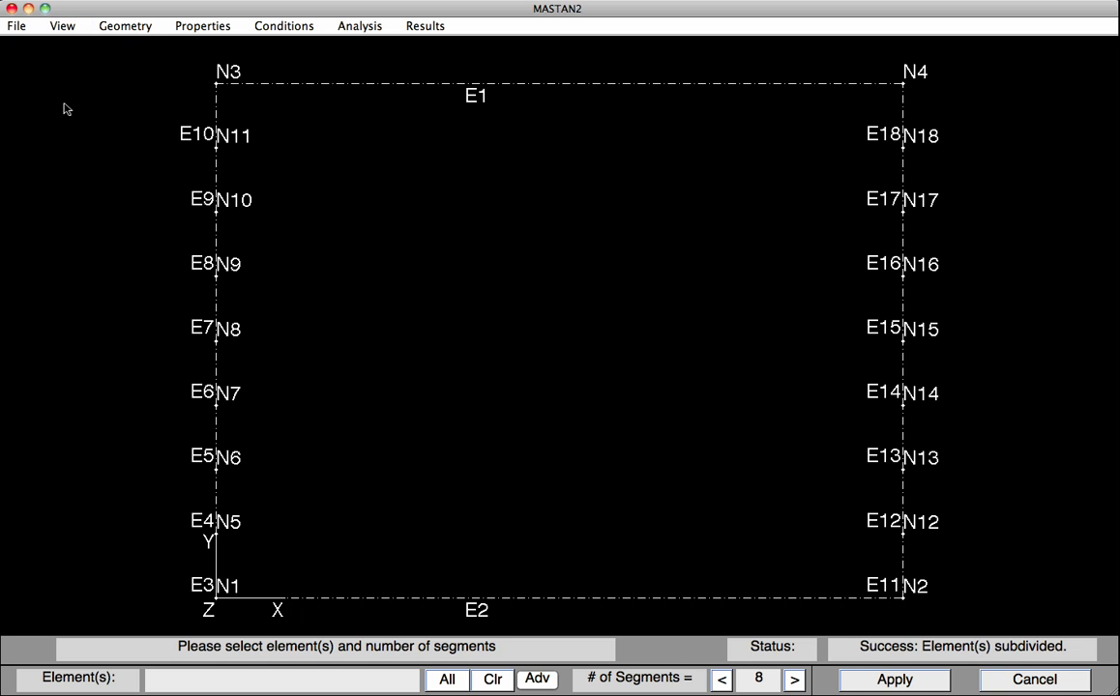
Hide the node number and element number labels on the model.
click(60, 29)
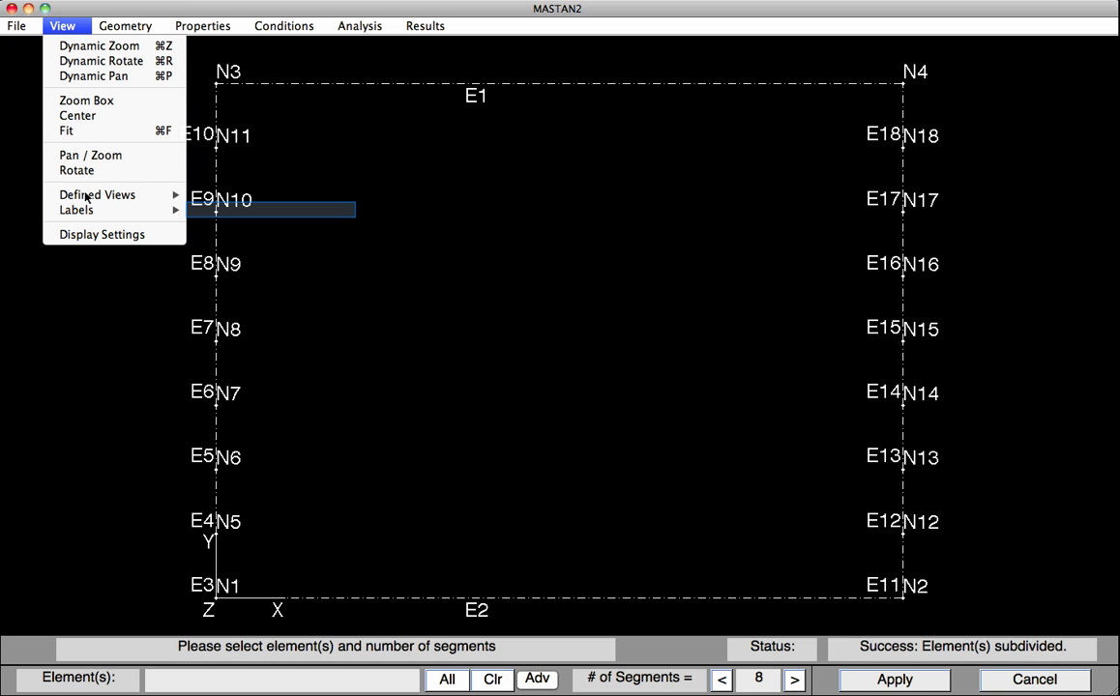
mouse_move(85, 213)
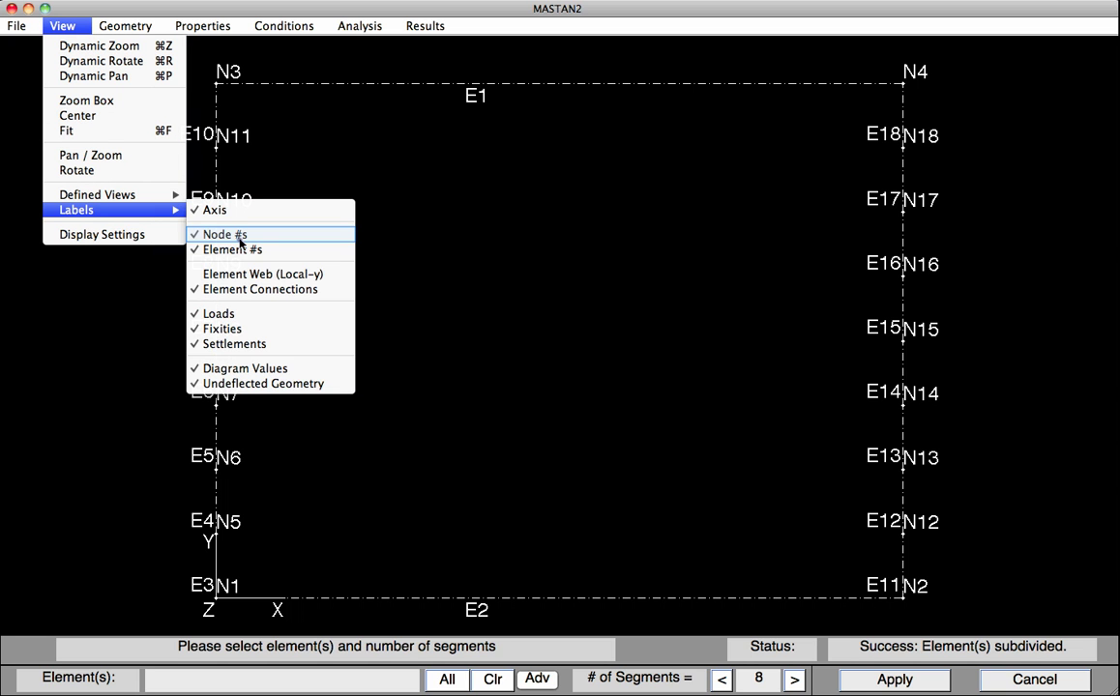
click(220, 233)
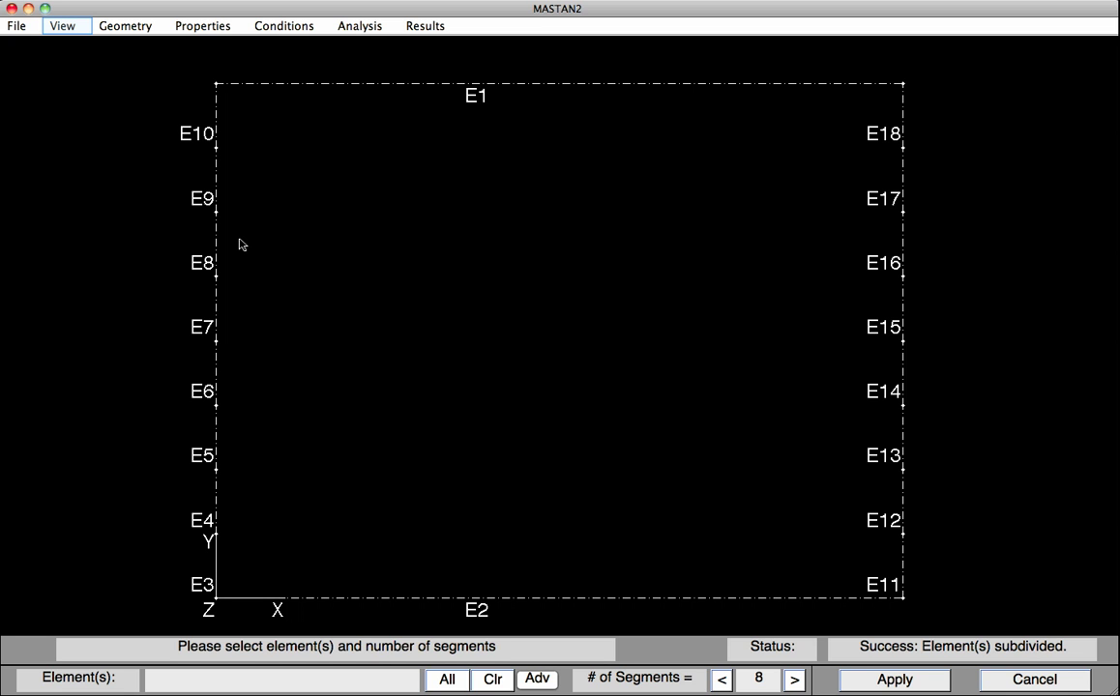
click(62, 26)
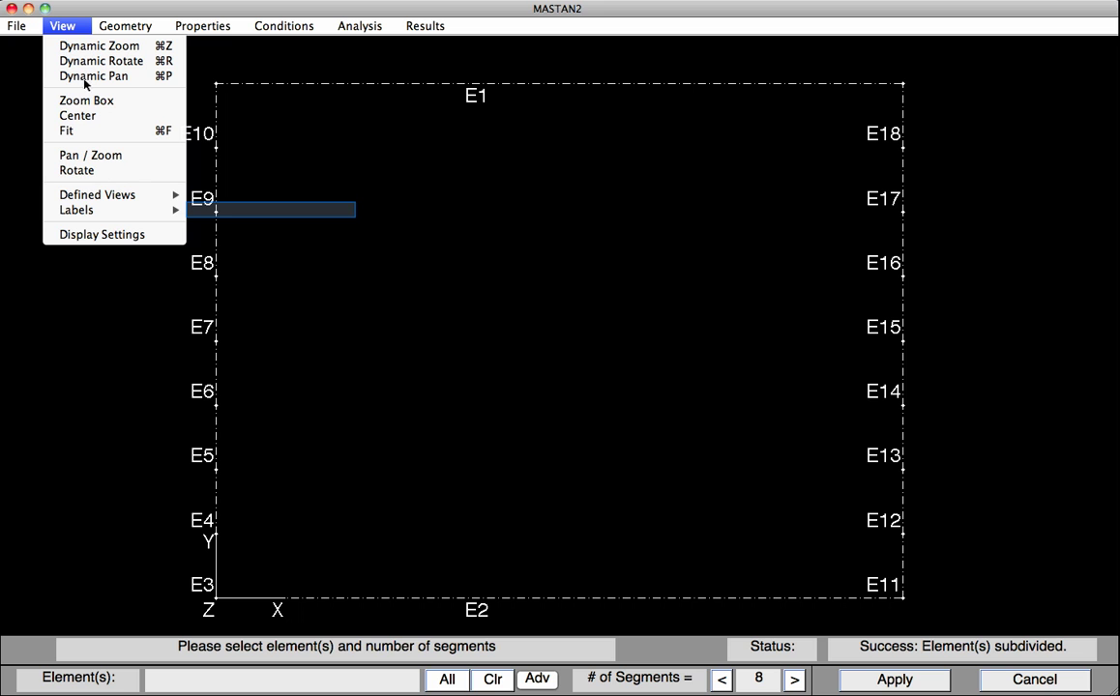
mouse_move(162, 215)
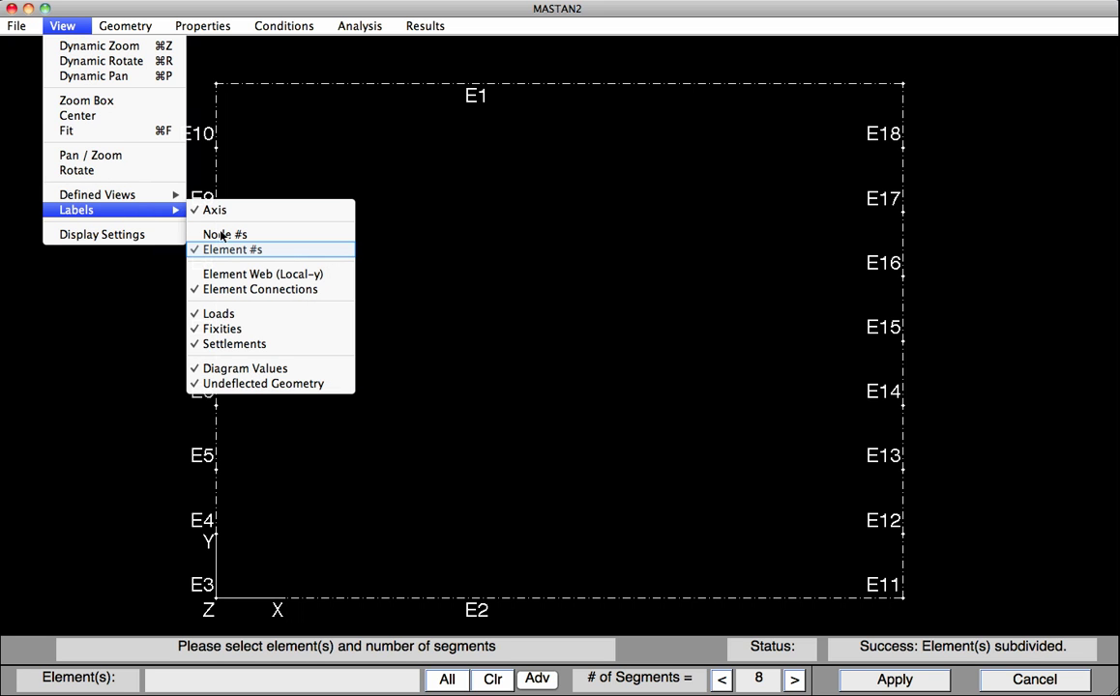
click(230, 250)
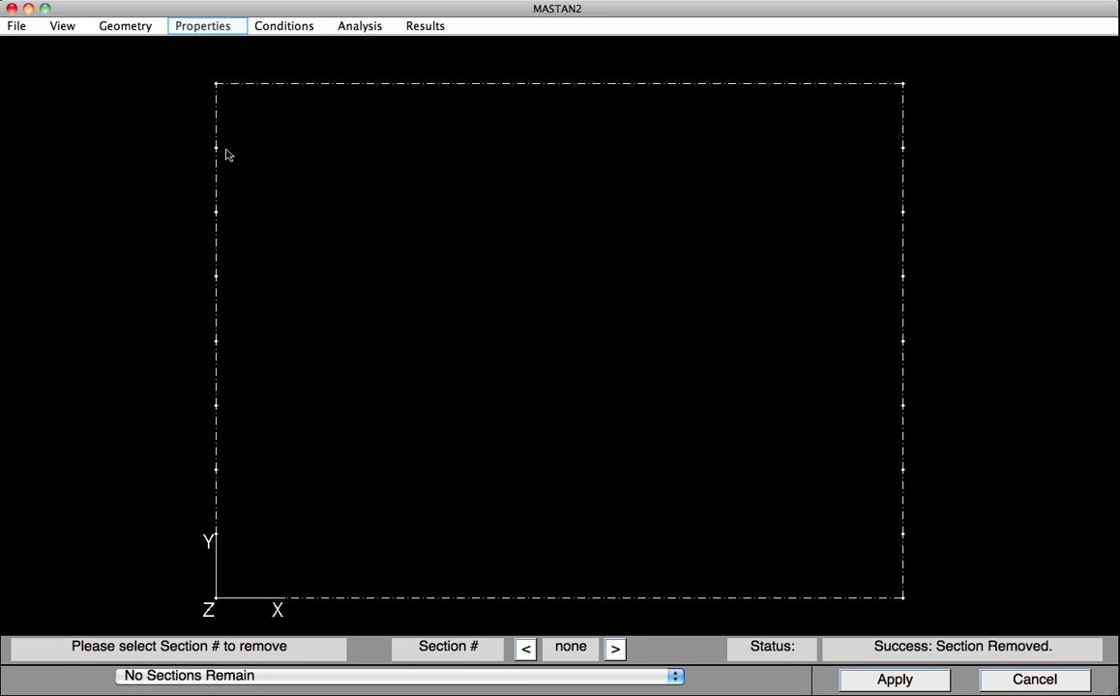
Define Section 1 as a W10X33 shape from the AISC (in) section database.
click(208, 30)
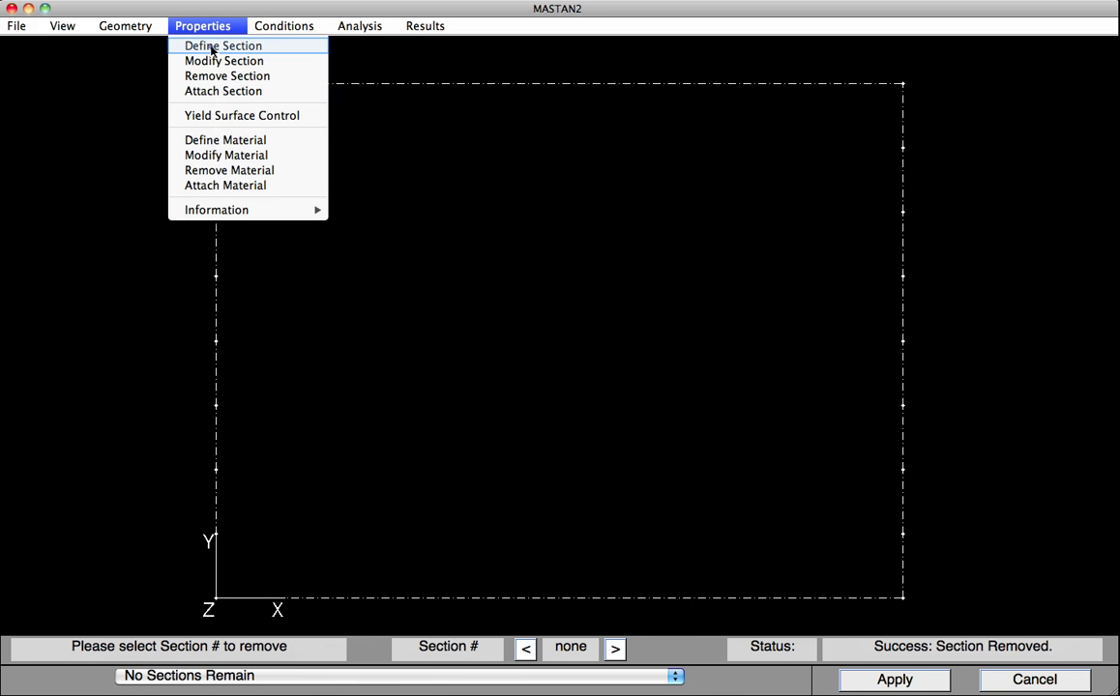
click(212, 45)
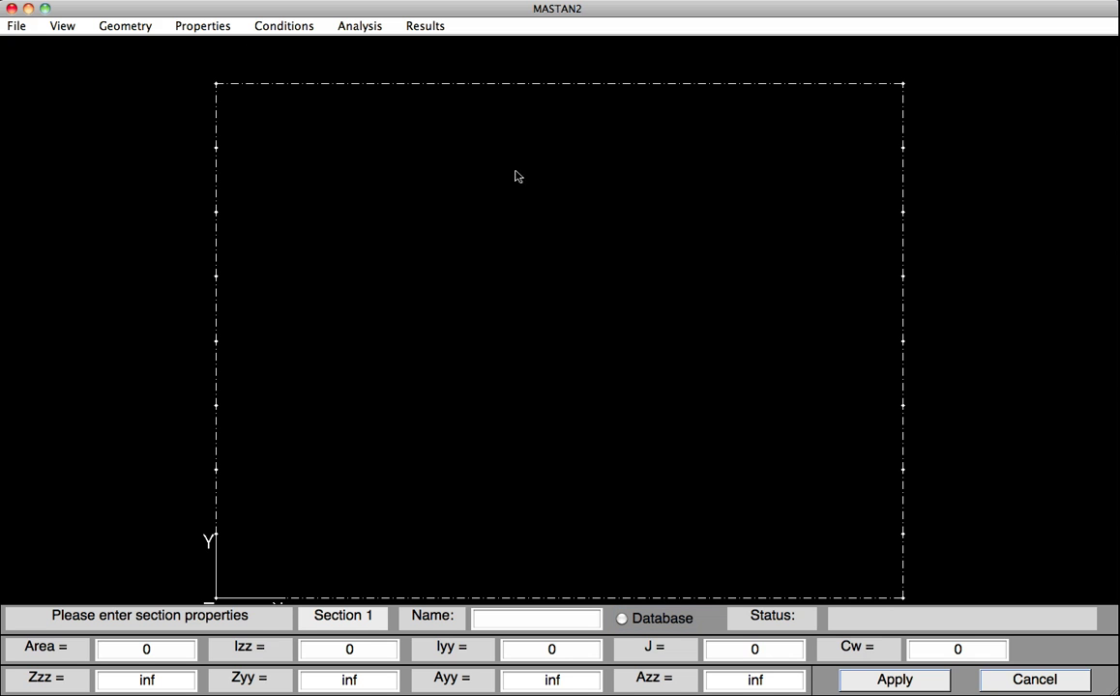
click(638, 626)
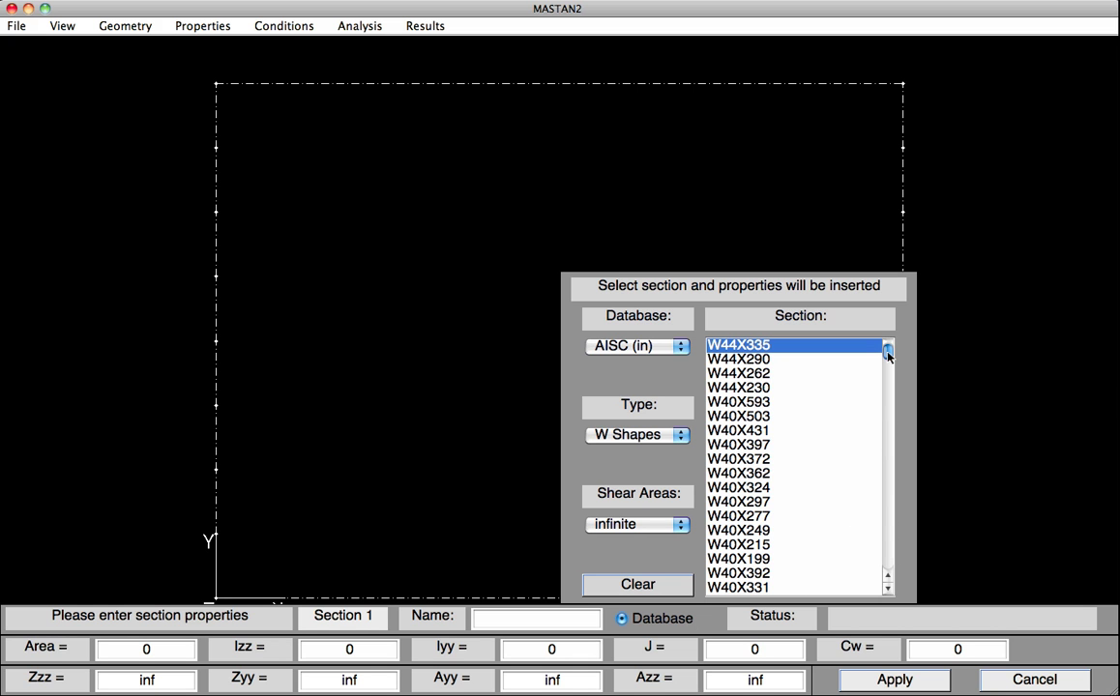
drag(888, 356, 893, 550)
click(764, 516)
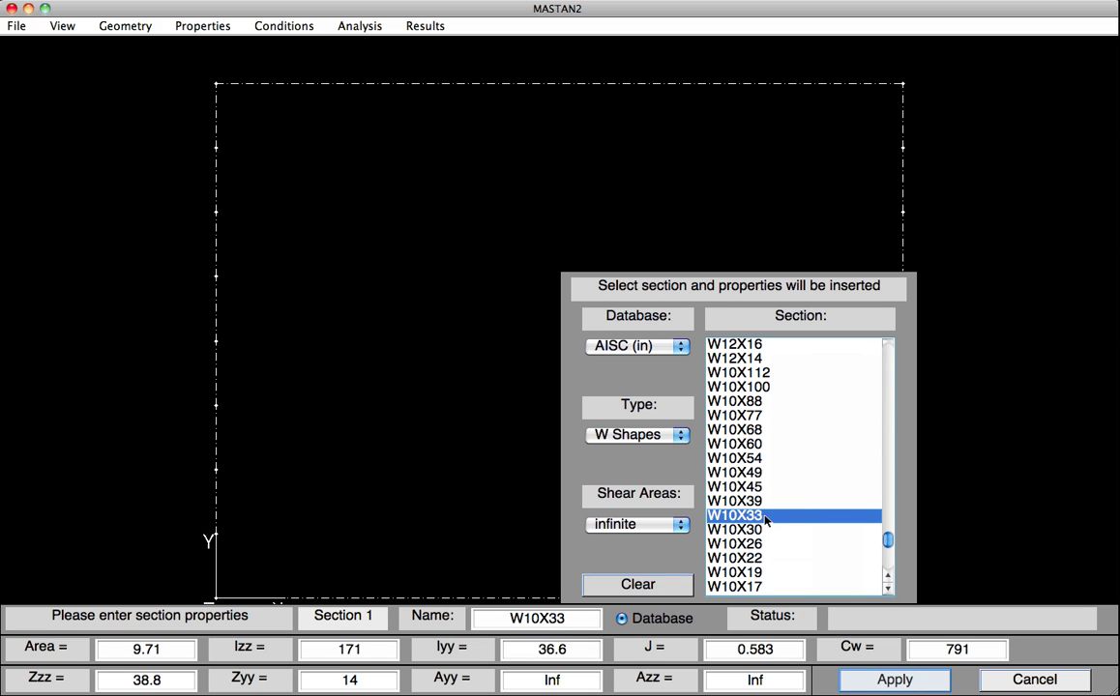
click(878, 681)
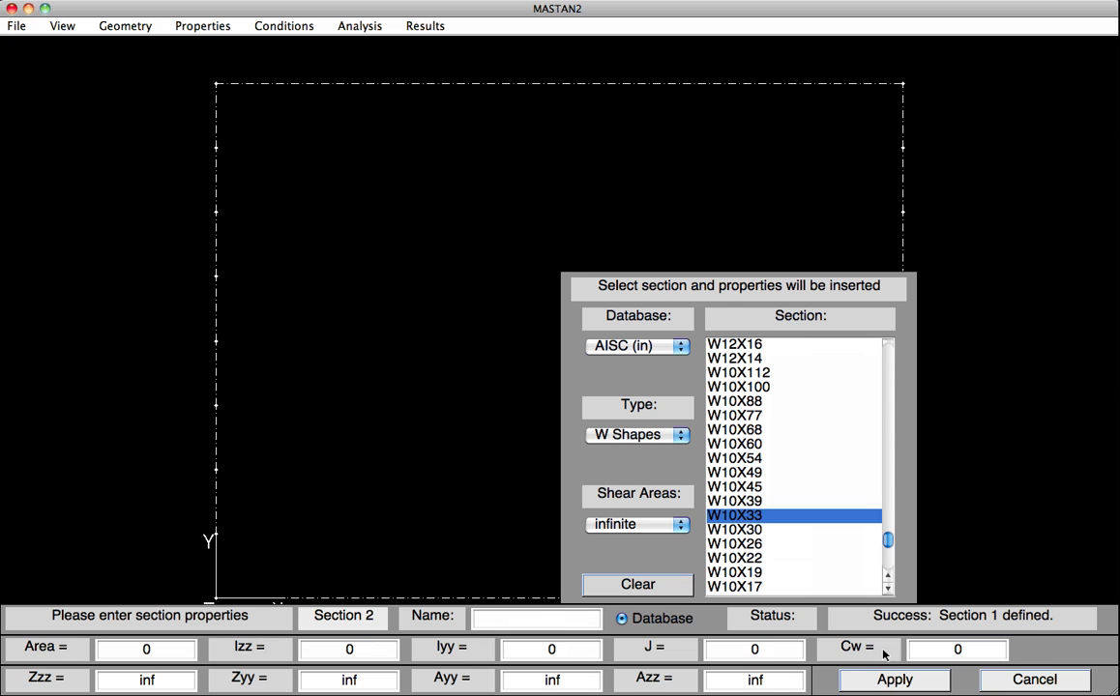
Define Section 2 as a W12X14 shape from the AISC (in) section database.
scroll(885, 535, up, 3)
click(764, 414)
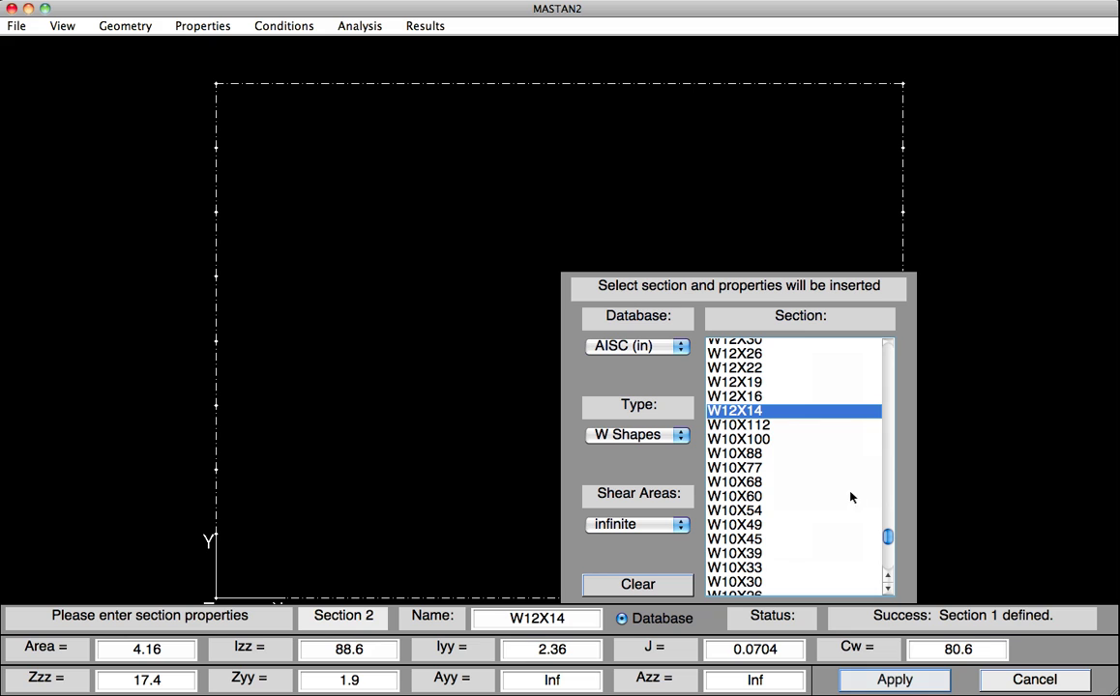
click(874, 680)
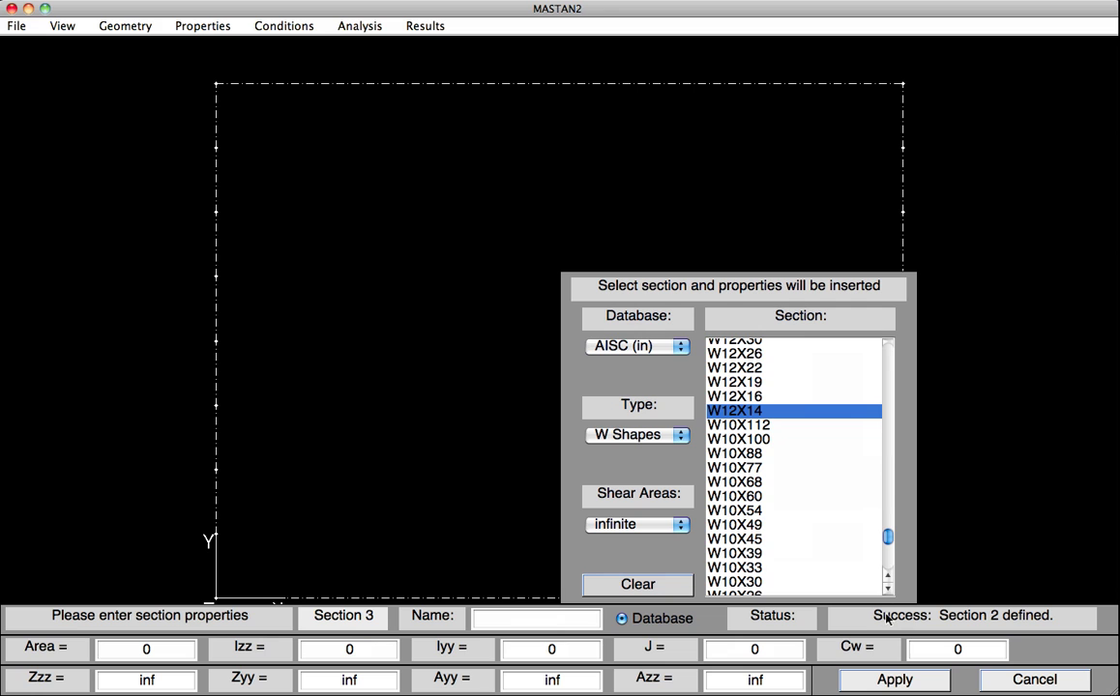
Define Section 3 as a W24X68 shape from the AISC (in) section database.
drag(888, 539, 890, 440)
click(841, 440)
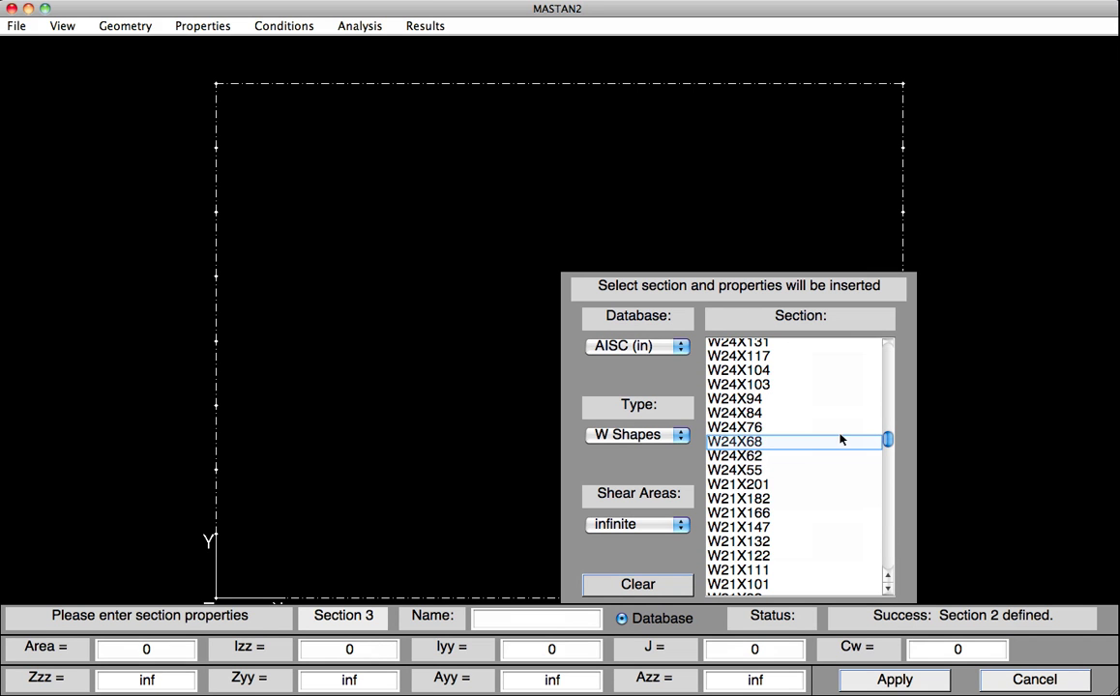
click(771, 443)
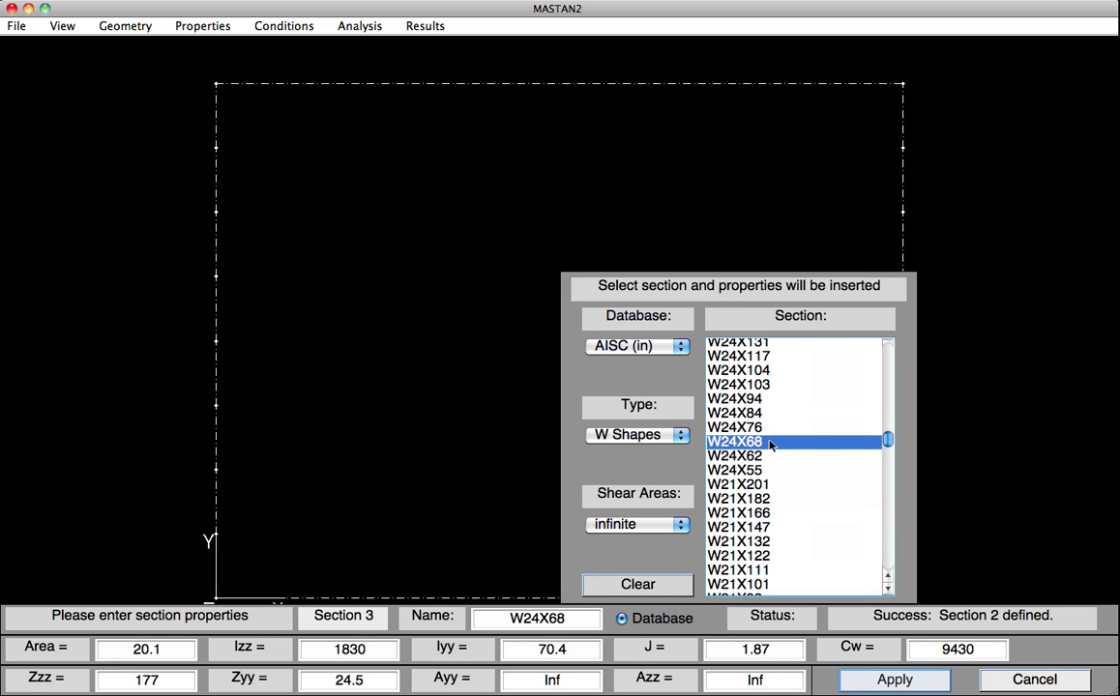
click(873, 681)
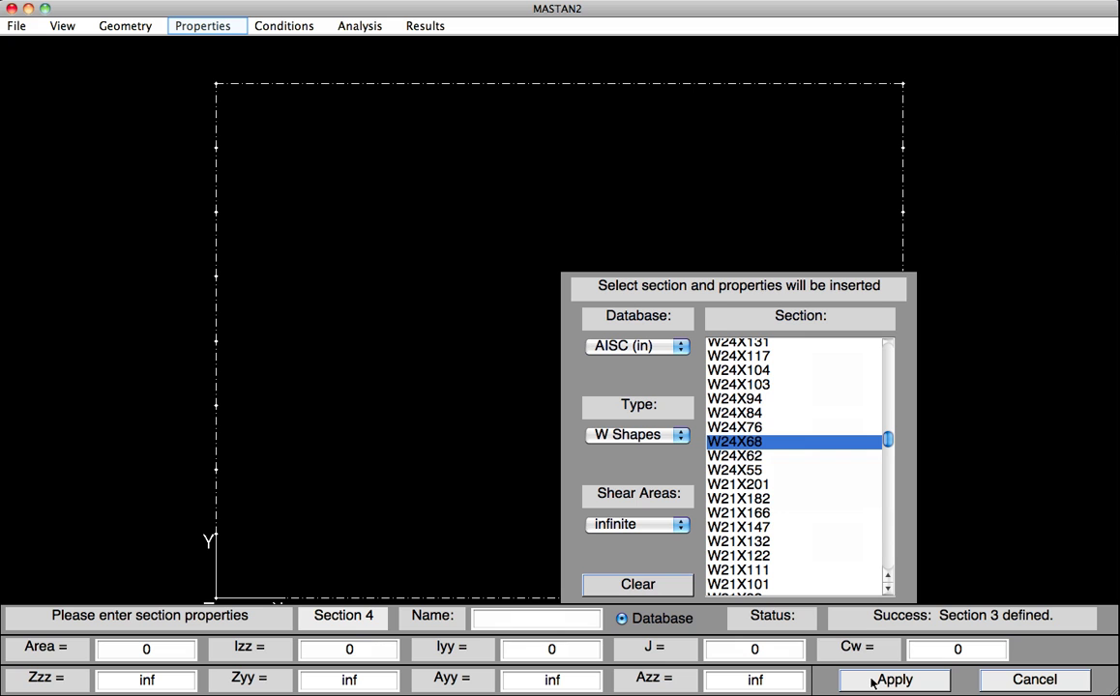
Attach Section 1 (W10X33) to all segments of both columns, leaving out the roof beam and base element.
click(179, 29)
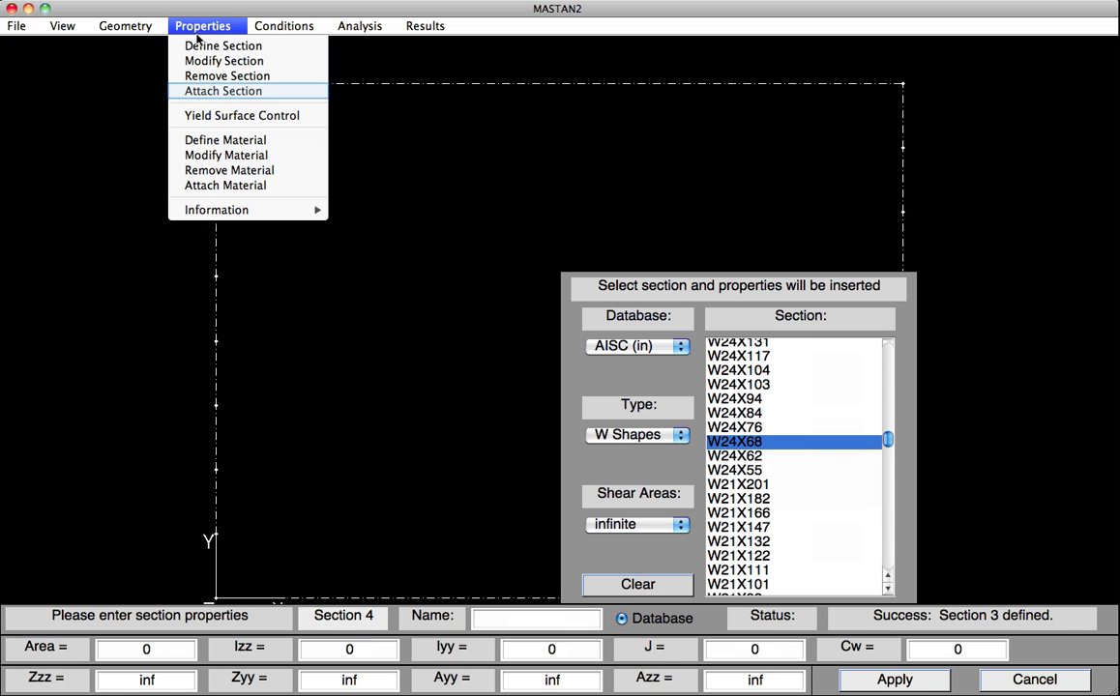
click(210, 93)
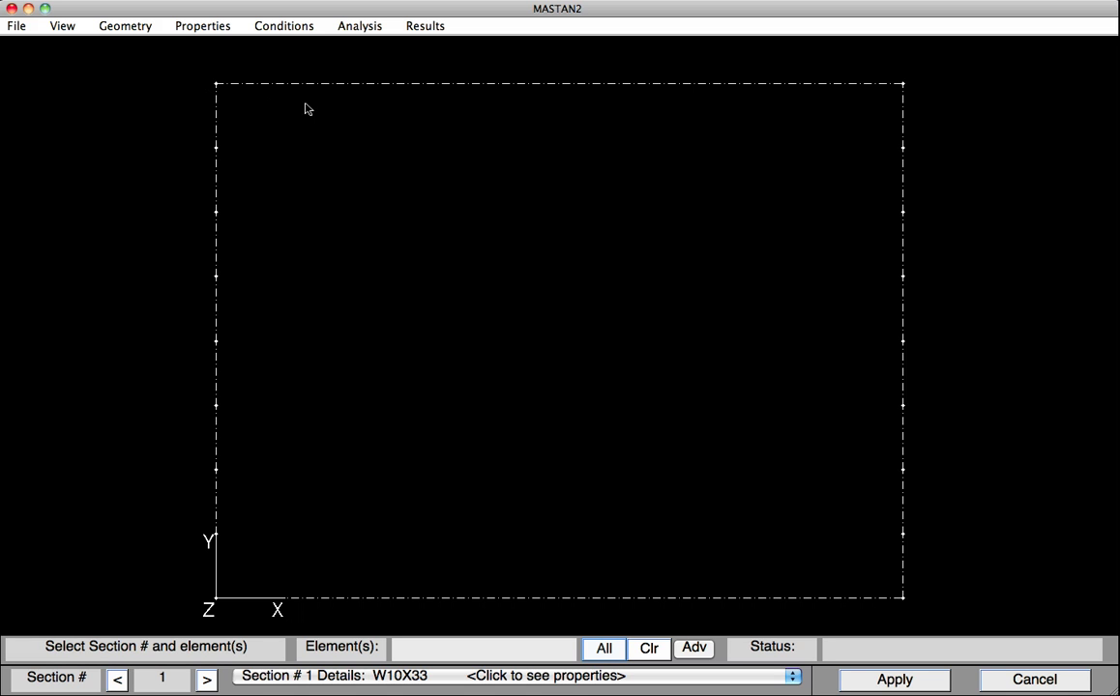
click(601, 650)
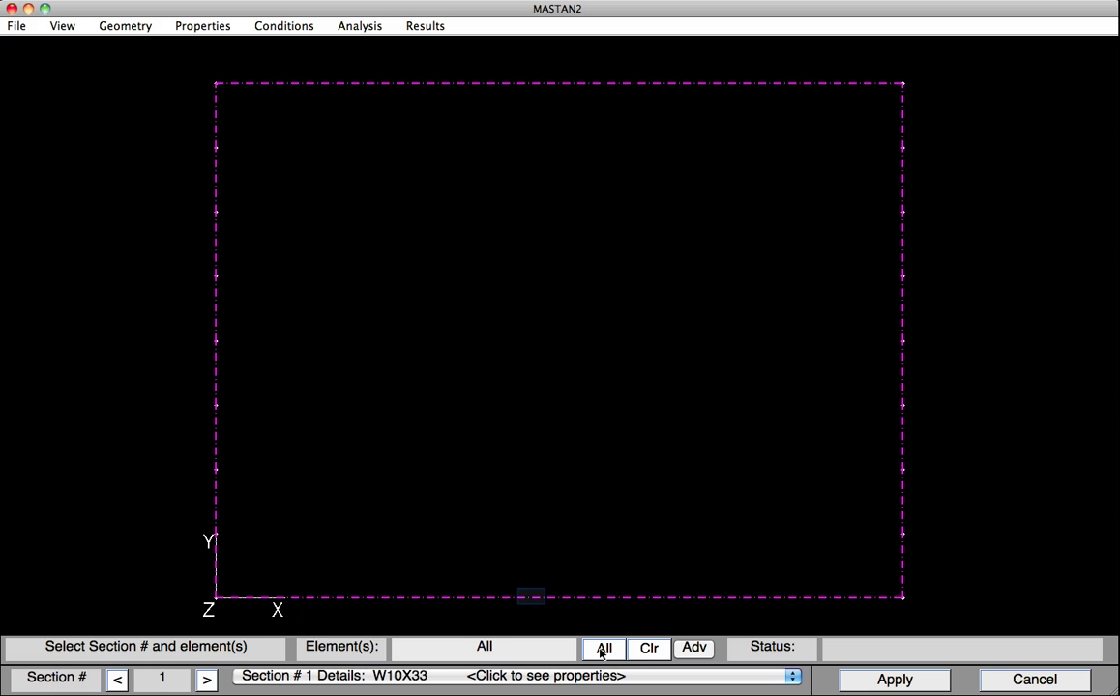
click(531, 597)
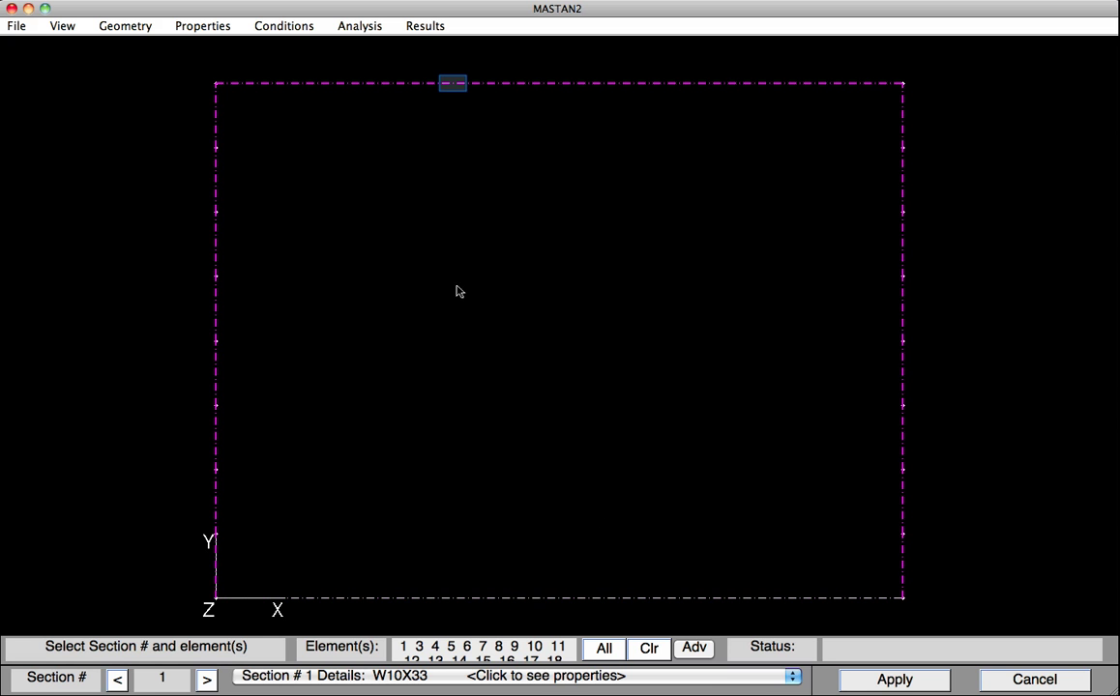
click(453, 84)
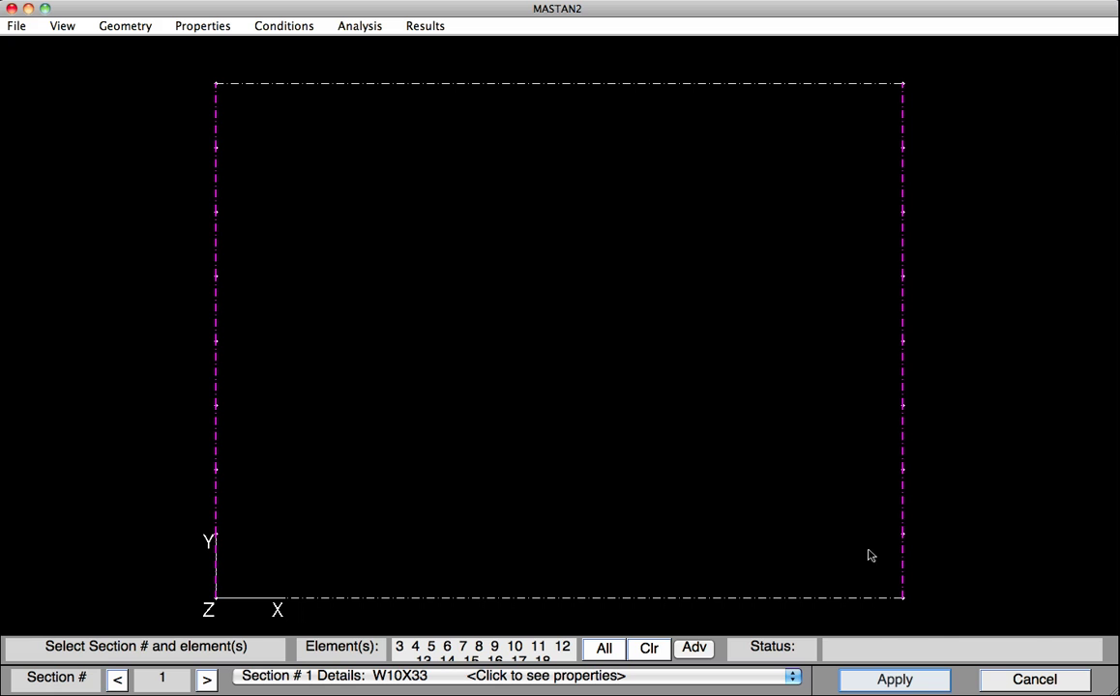
click(877, 683)
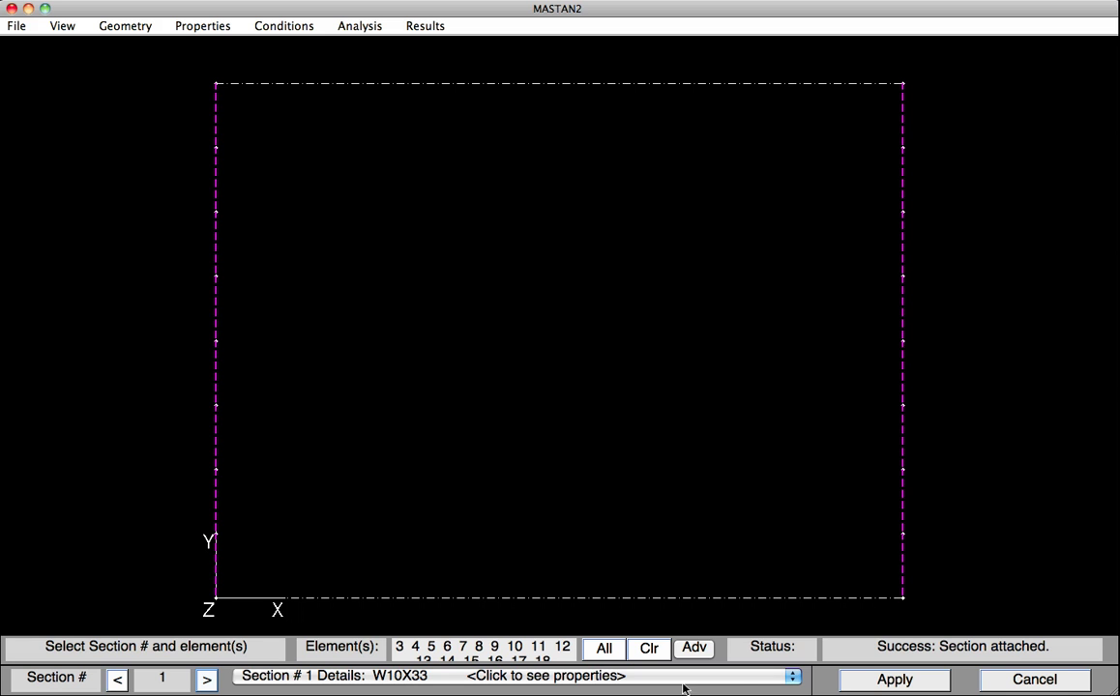
Attach Section 2 (W12X14) to the roof beam, element 1, clearing the column selection first.
click(208, 681)
click(648, 650)
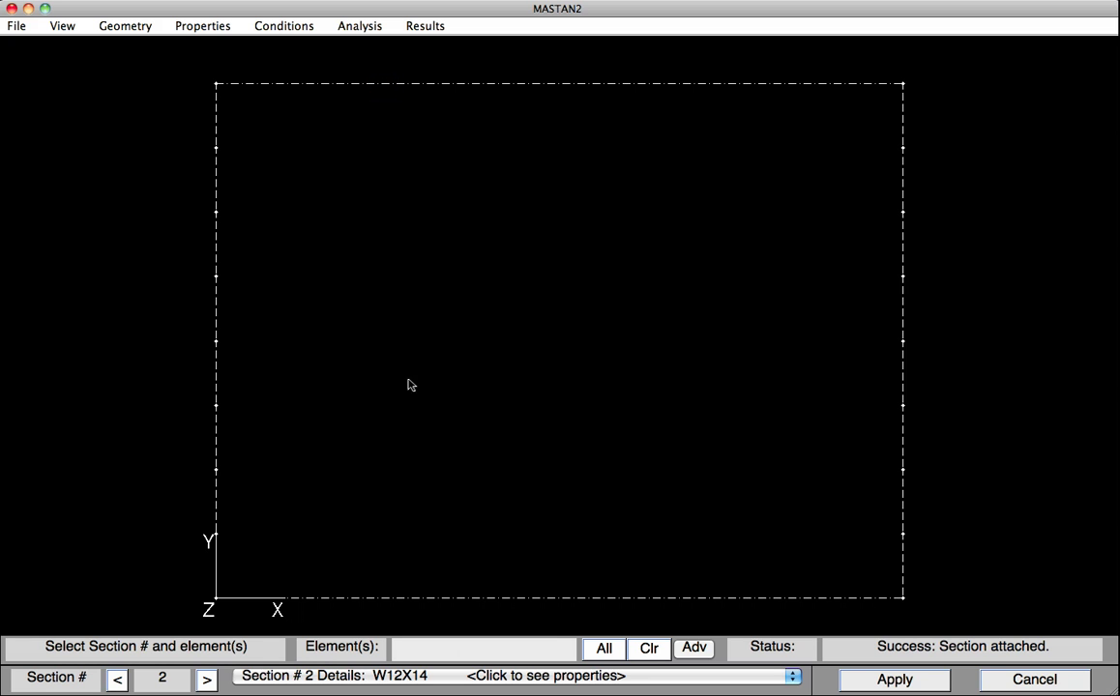
click(384, 85)
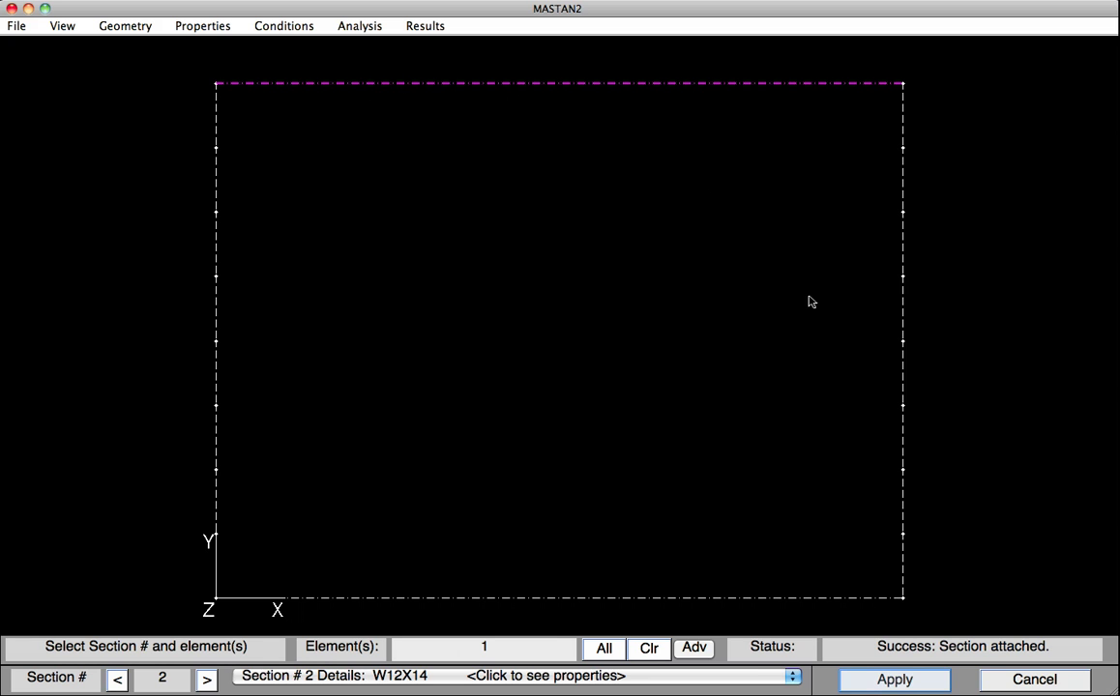
click(892, 680)
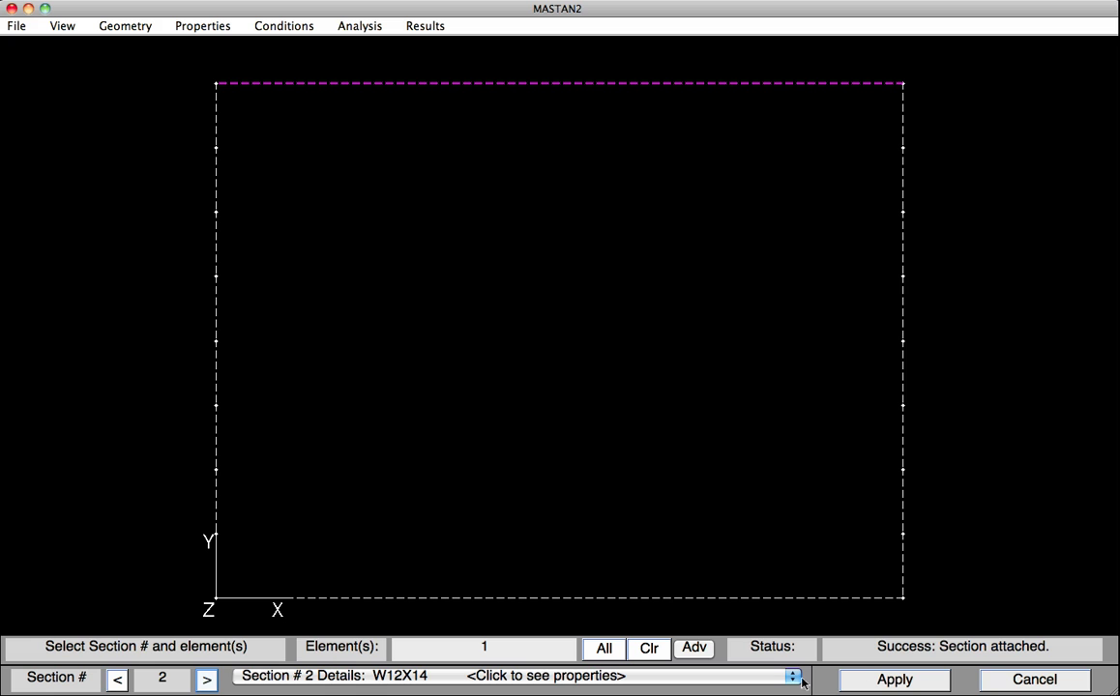
Attach Section 3 (W24X68) to the base element, element 2, as the only selected element.
click(206, 681)
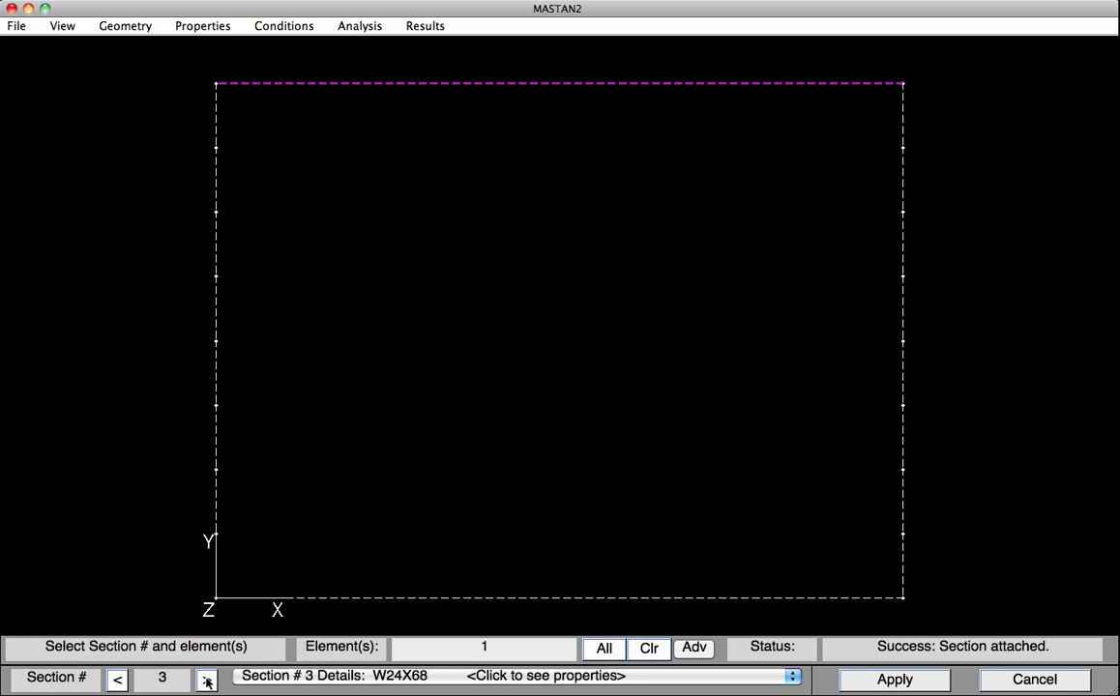
click(642, 649)
click(599, 599)
Define a material named Steel with E = 29000 and Fy = 50.
click(200, 29)
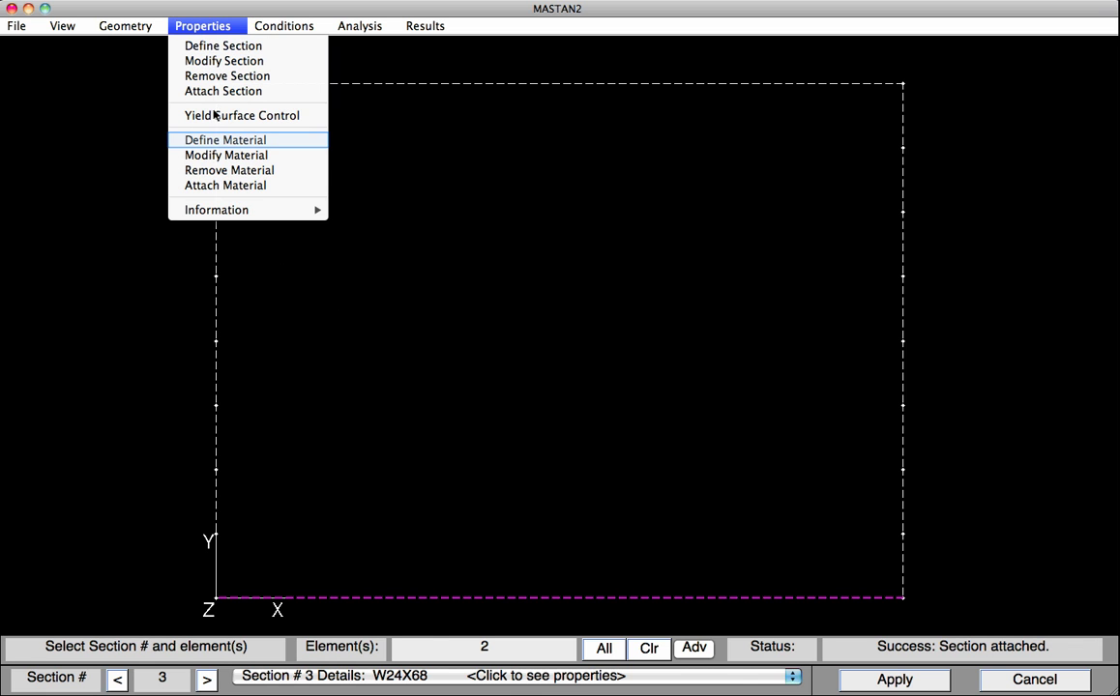
click(189, 144)
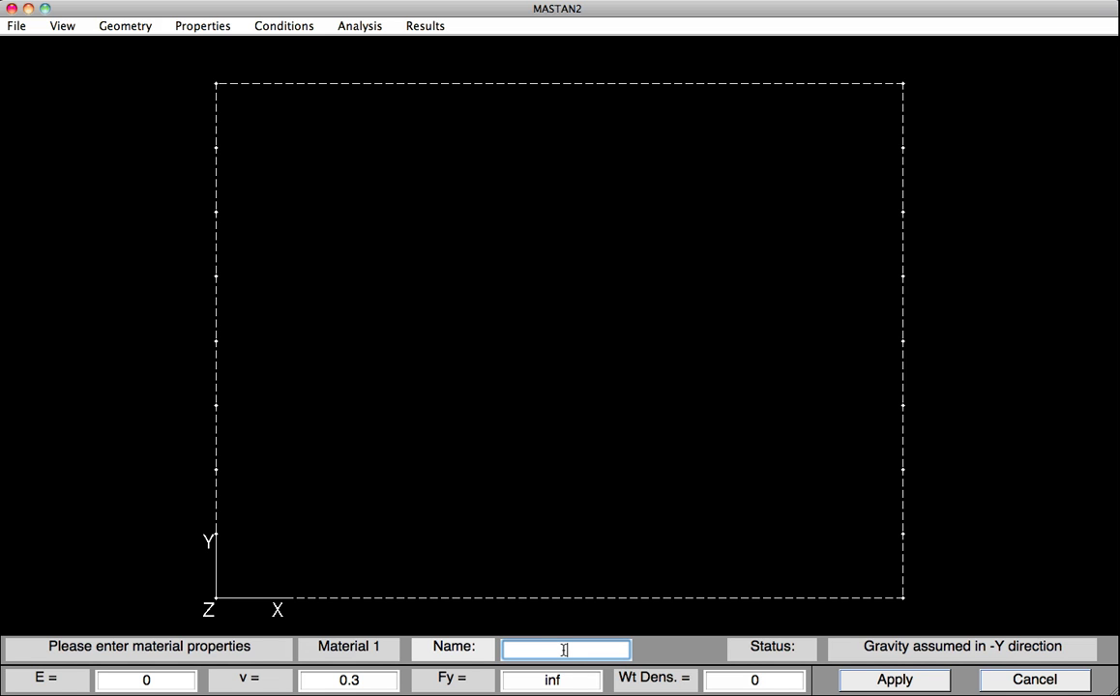
text(Steel)
click(136, 679)
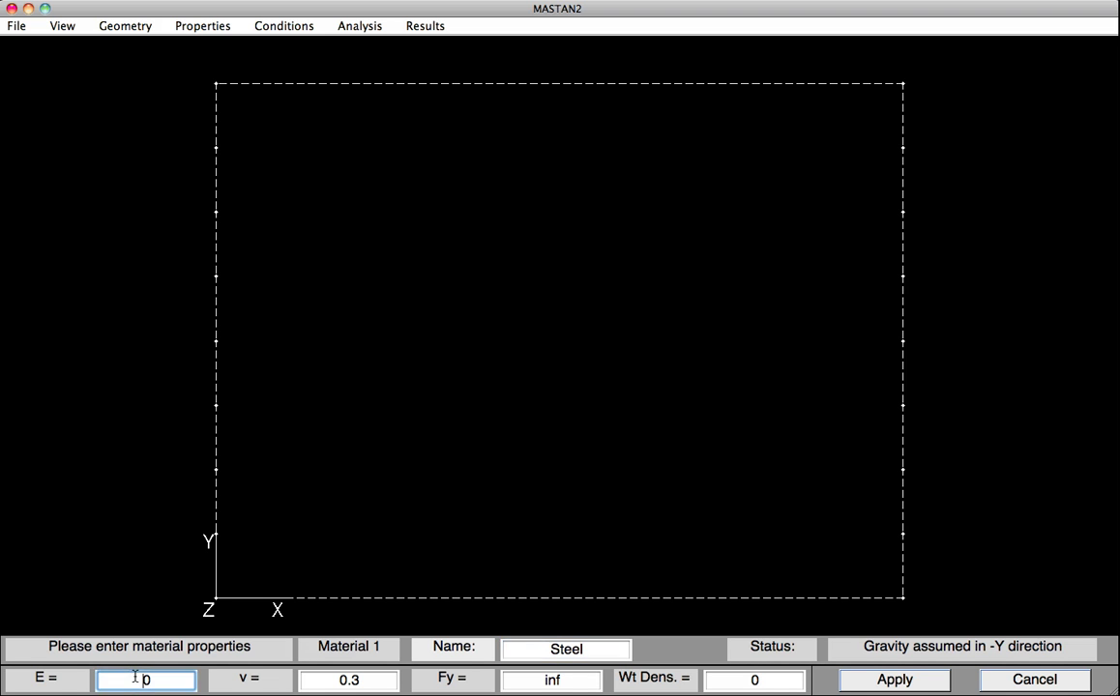
text(2900)
click(568, 682)
key(BackSpace)
key(BackSpace)
key(BackSpace)
text(50)
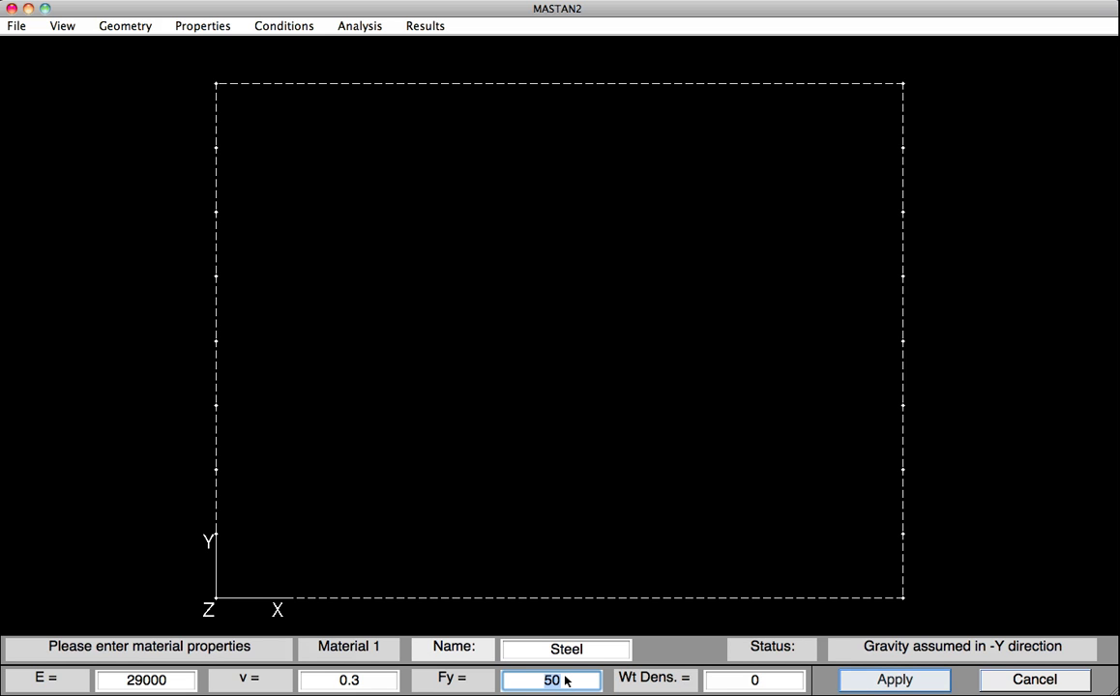
double_click(568, 681)
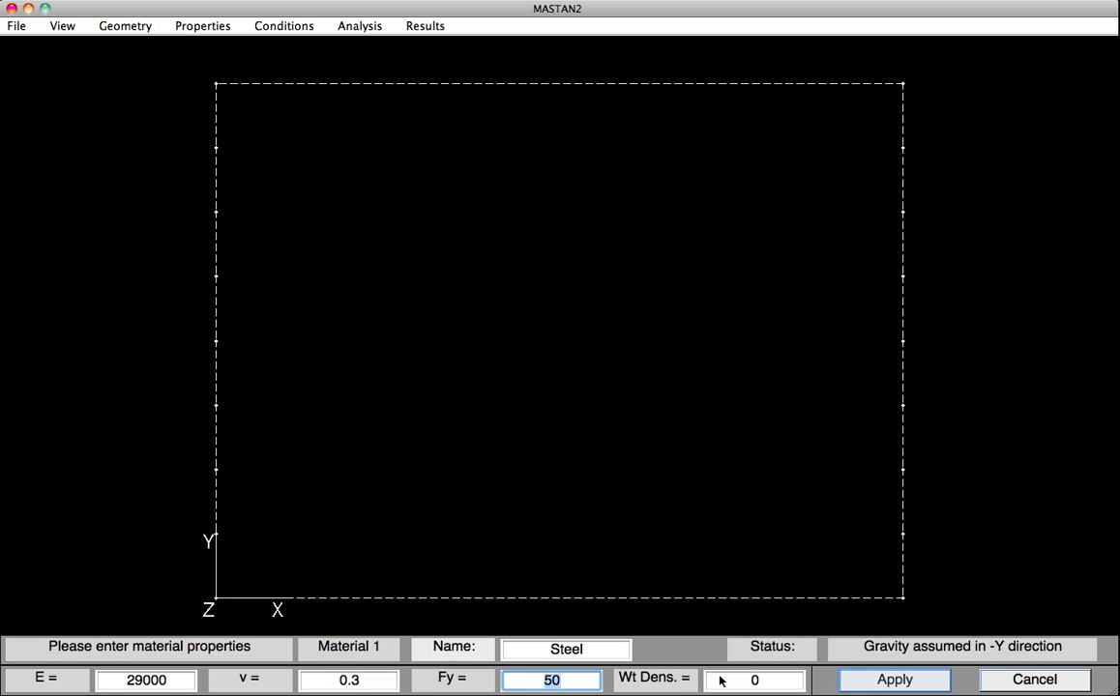
click(880, 681)
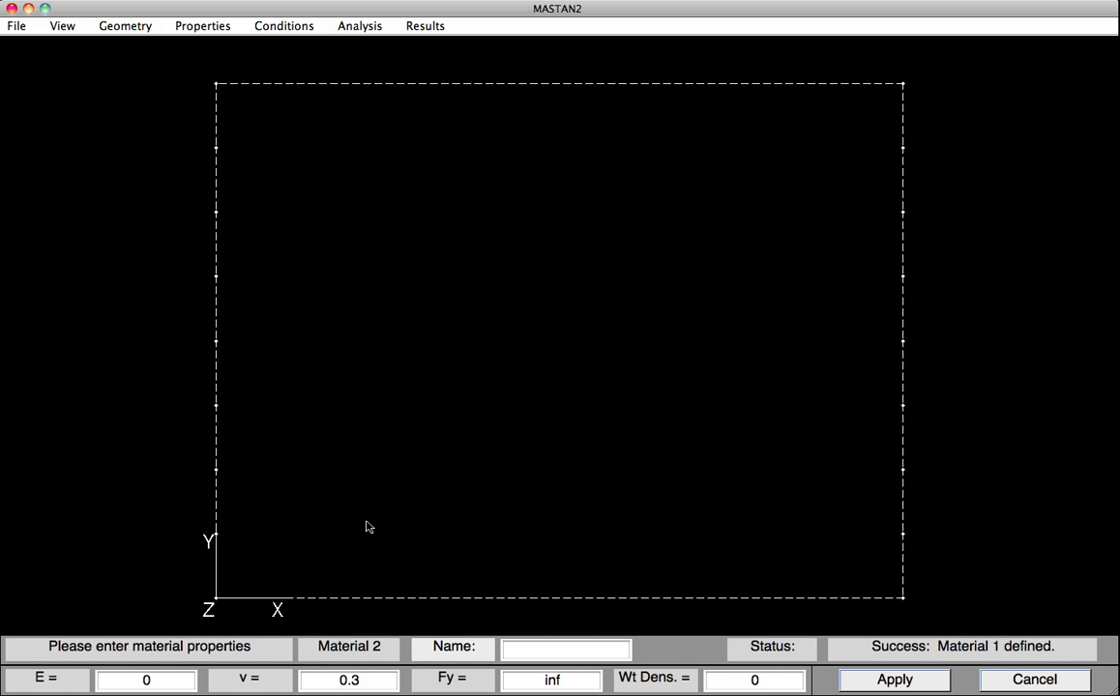
Attach the Steel material to all elements of the frame.
click(187, 28)
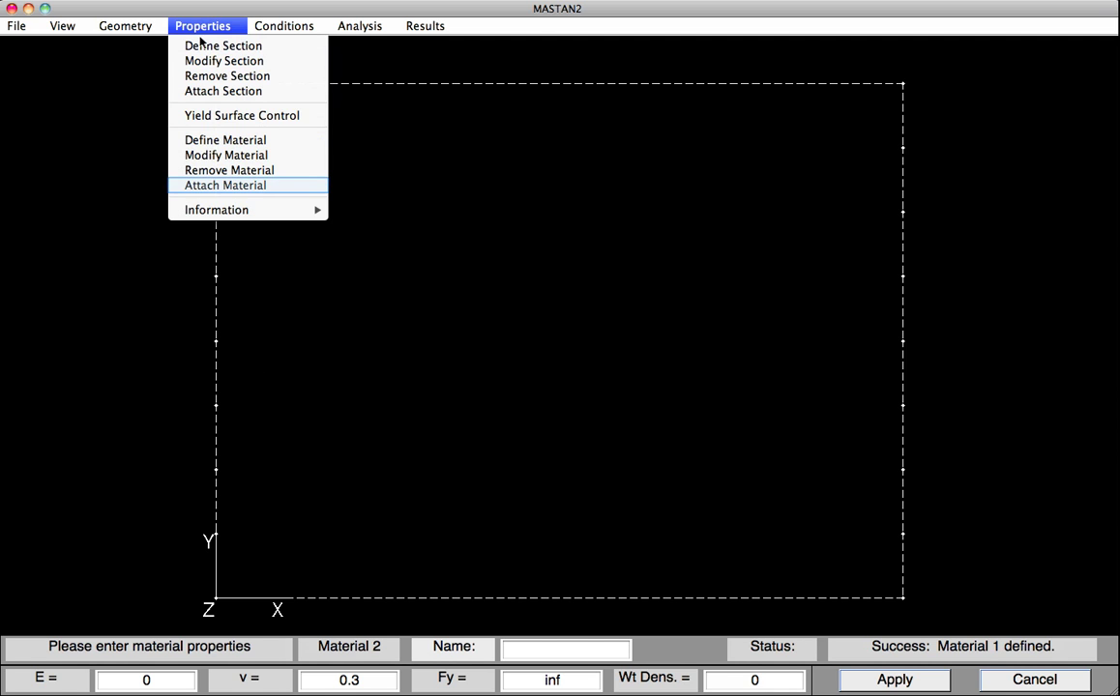
click(218, 185)
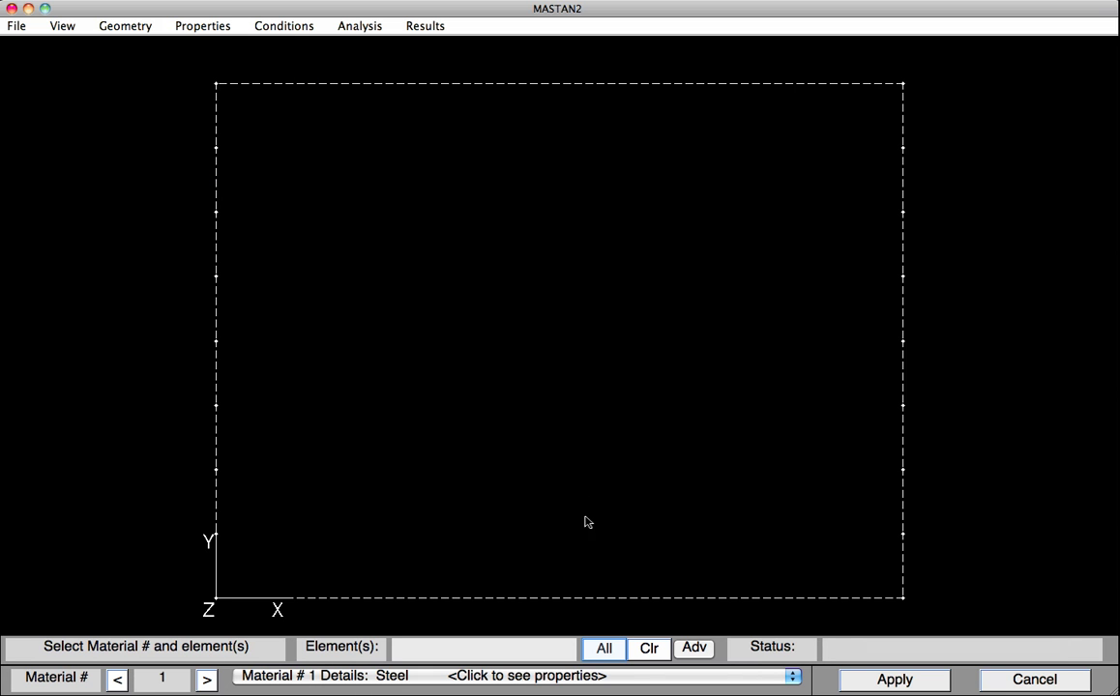
click(602, 649)
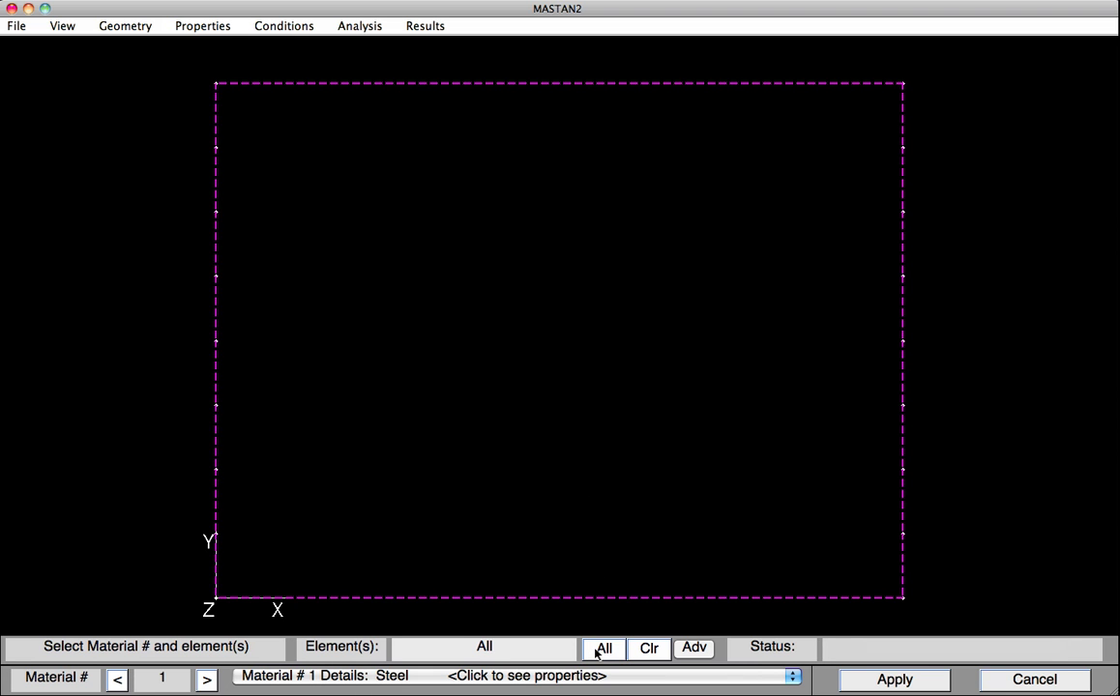
click(874, 681)
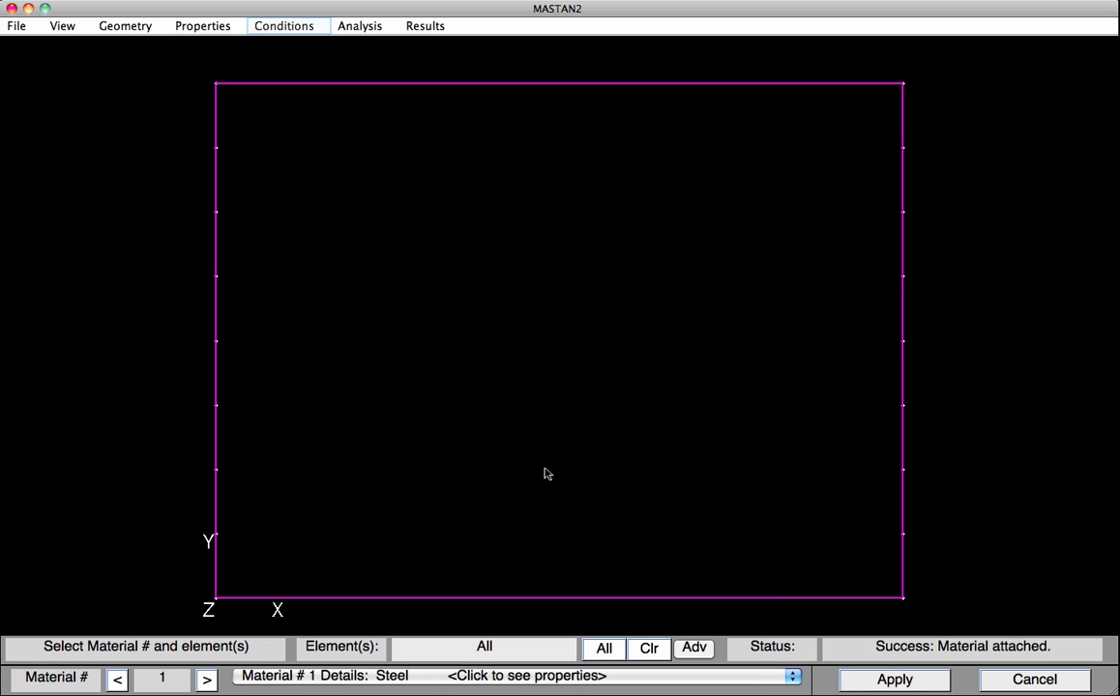
Fix the X and Y displacements of node 1 at the frame's lower-left corner, and clear the node selection.
click(292, 26)
click(295, 48)
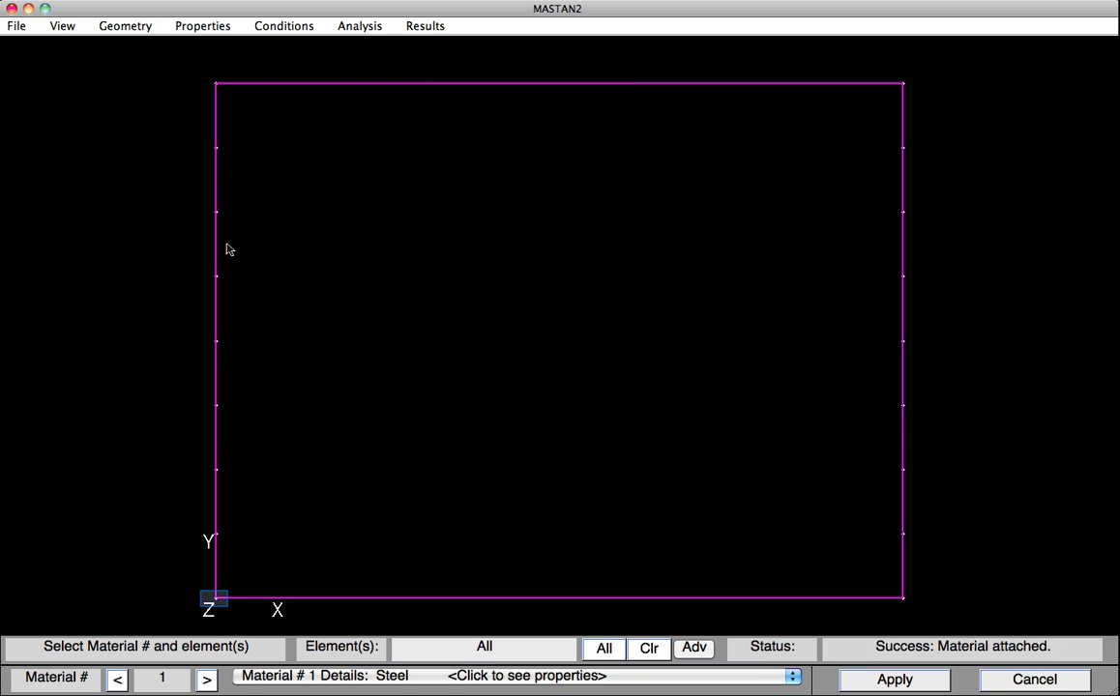
click(216, 600)
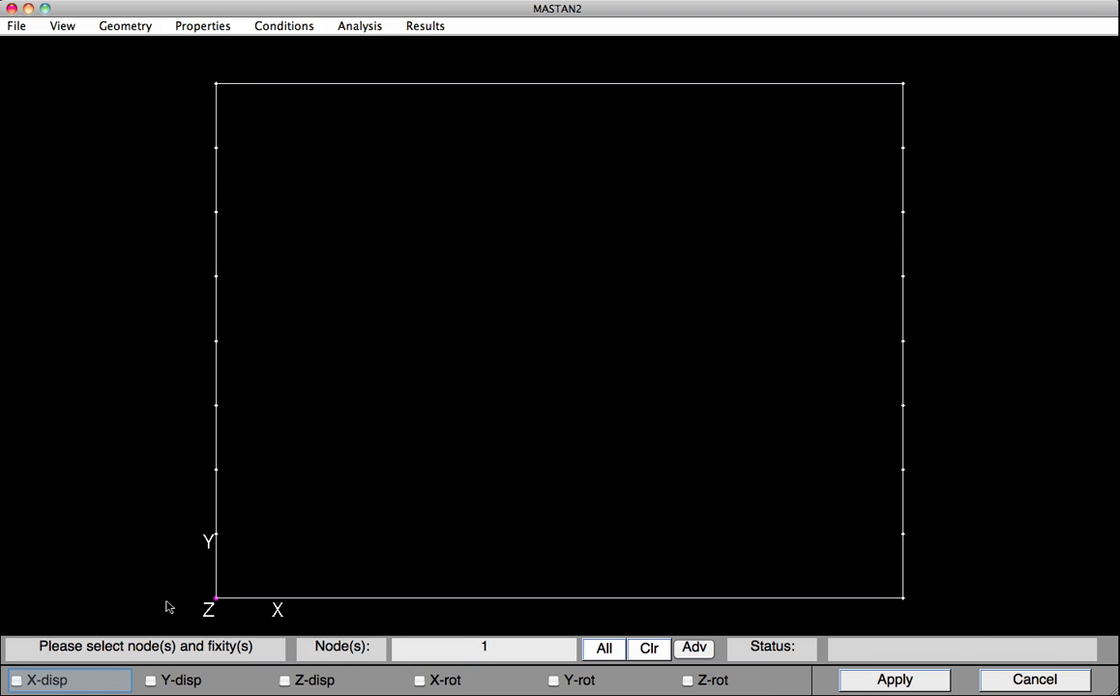
click(78, 680)
click(164, 683)
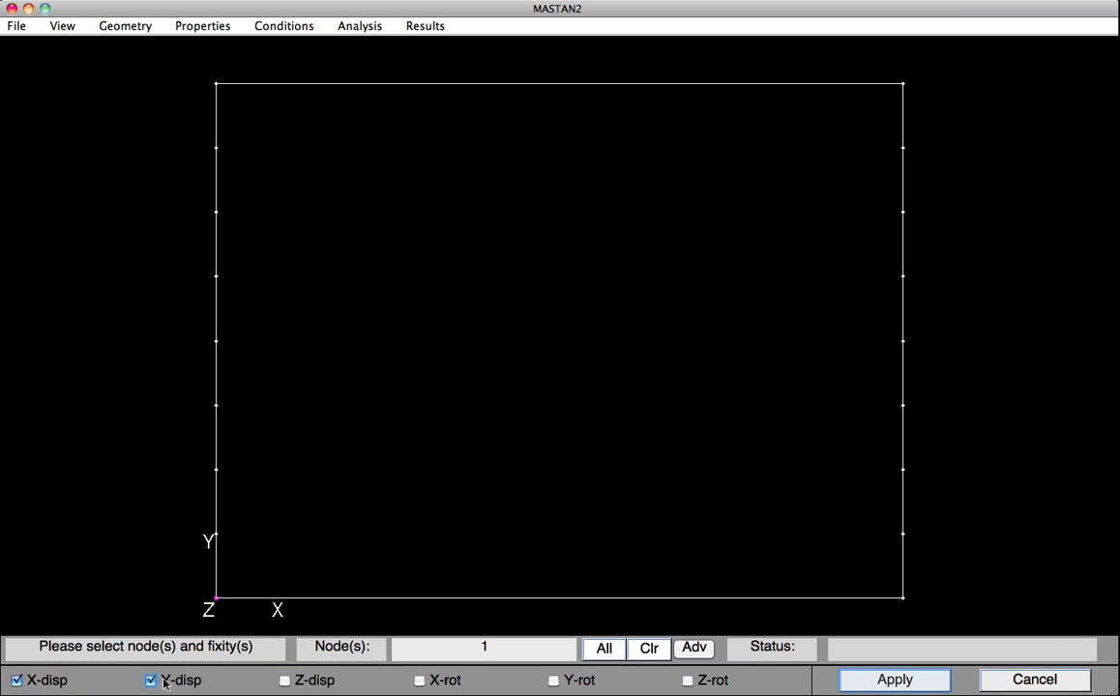
click(888, 680)
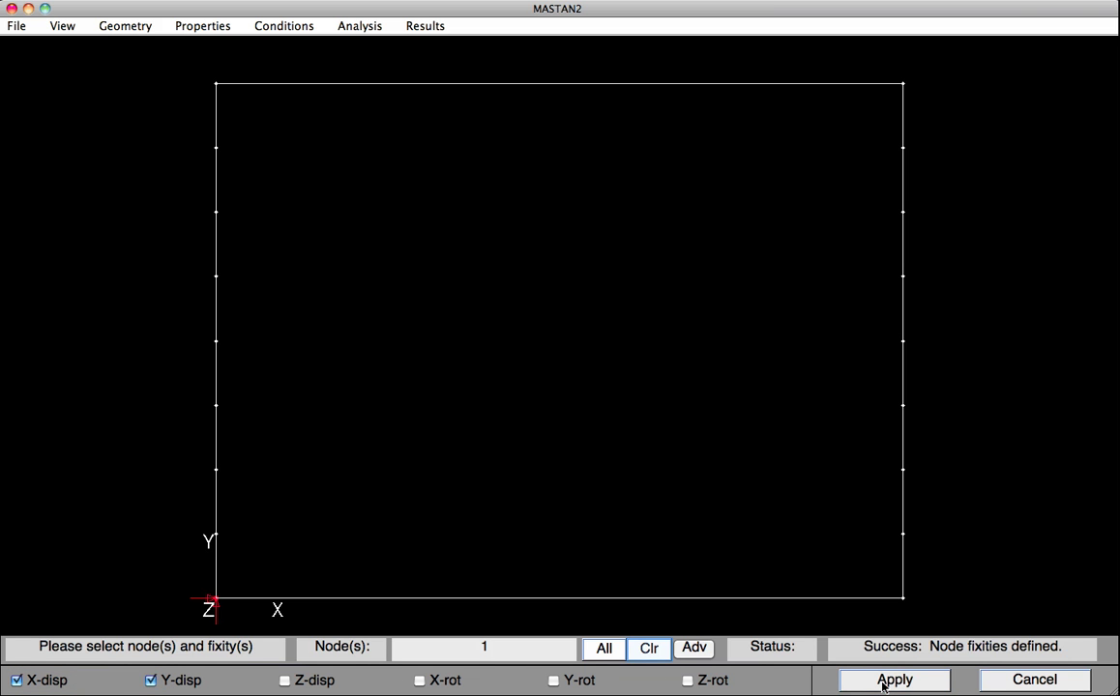
click(649, 649)
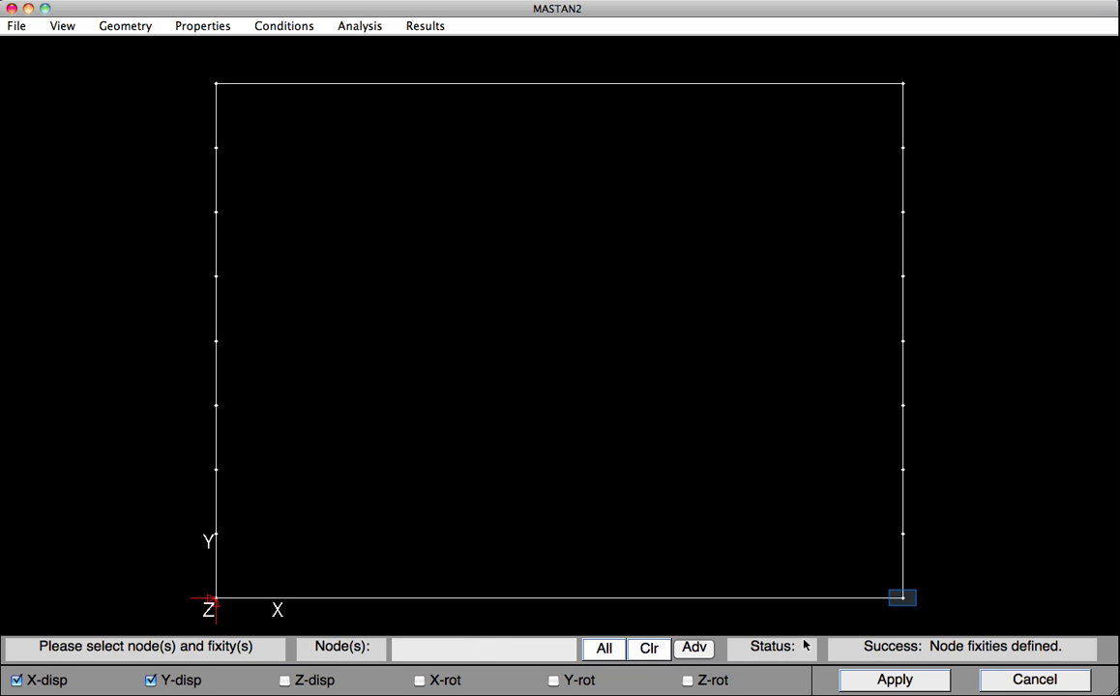
Fix only the Y displacement of node 2 at the frame's lower-right corner, leaving its X displacement free.
click(903, 600)
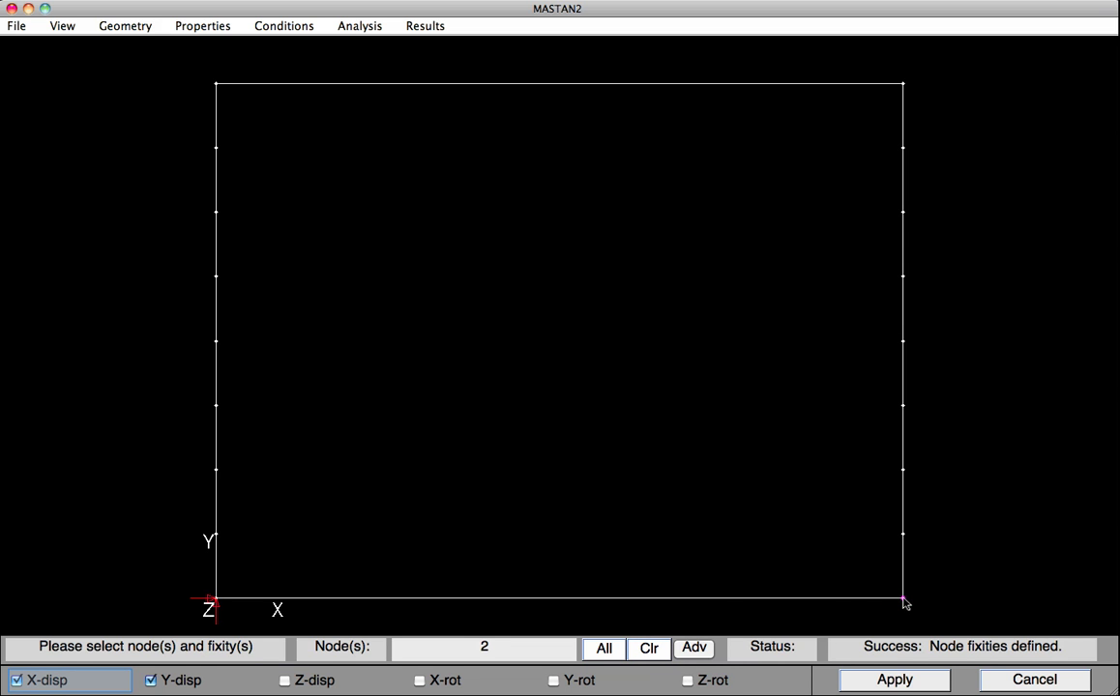
click(57, 681)
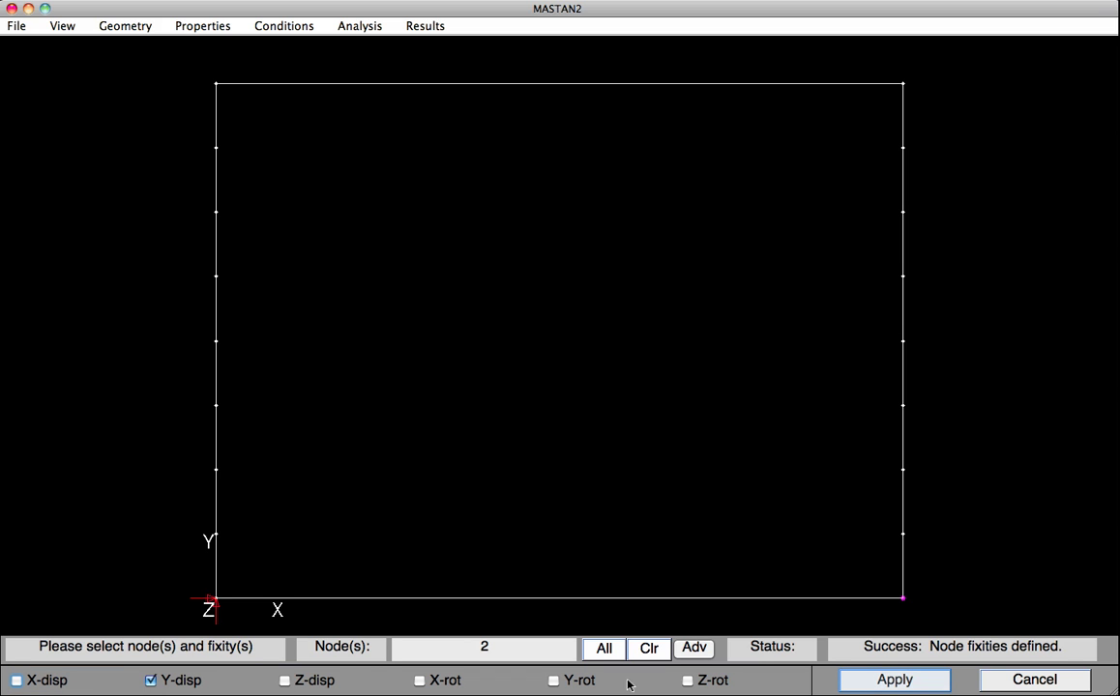
click(856, 684)
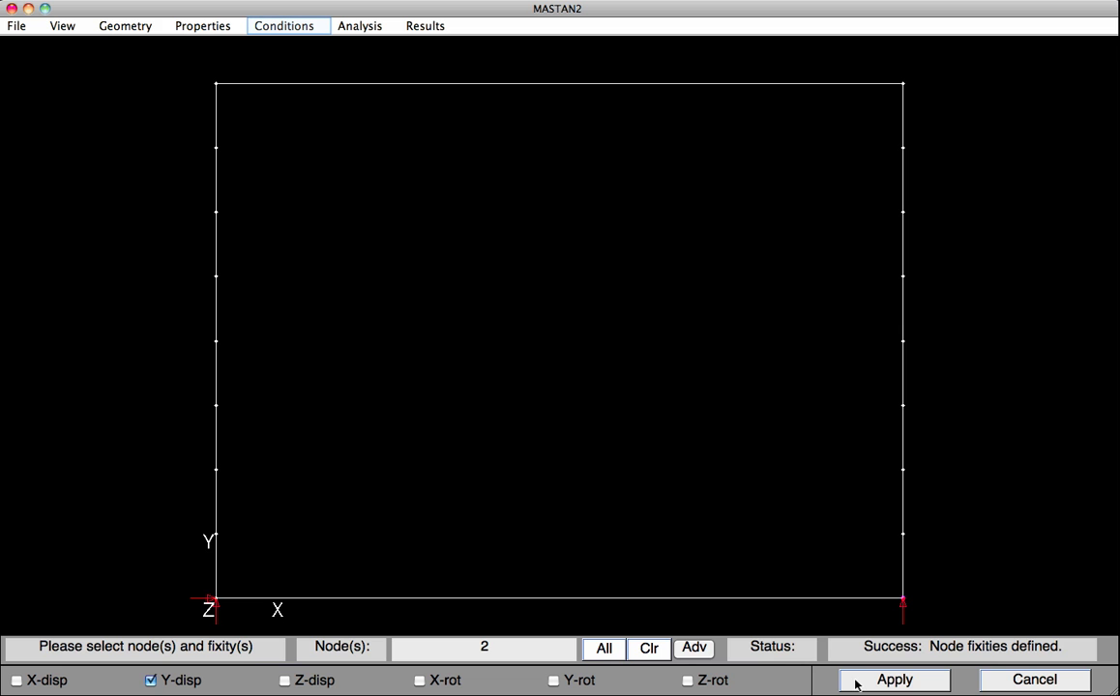
Define a nodal force PY = -1.0 on nodes 3 and 4 at the tops of the two columns.
click(277, 28)
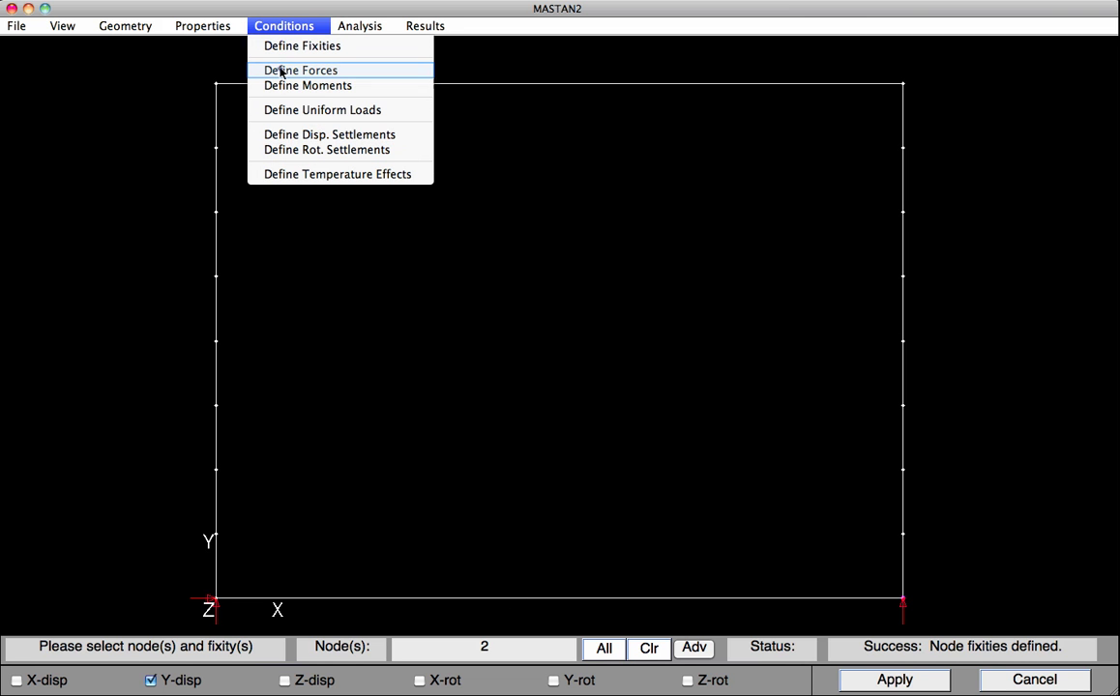
click(281, 70)
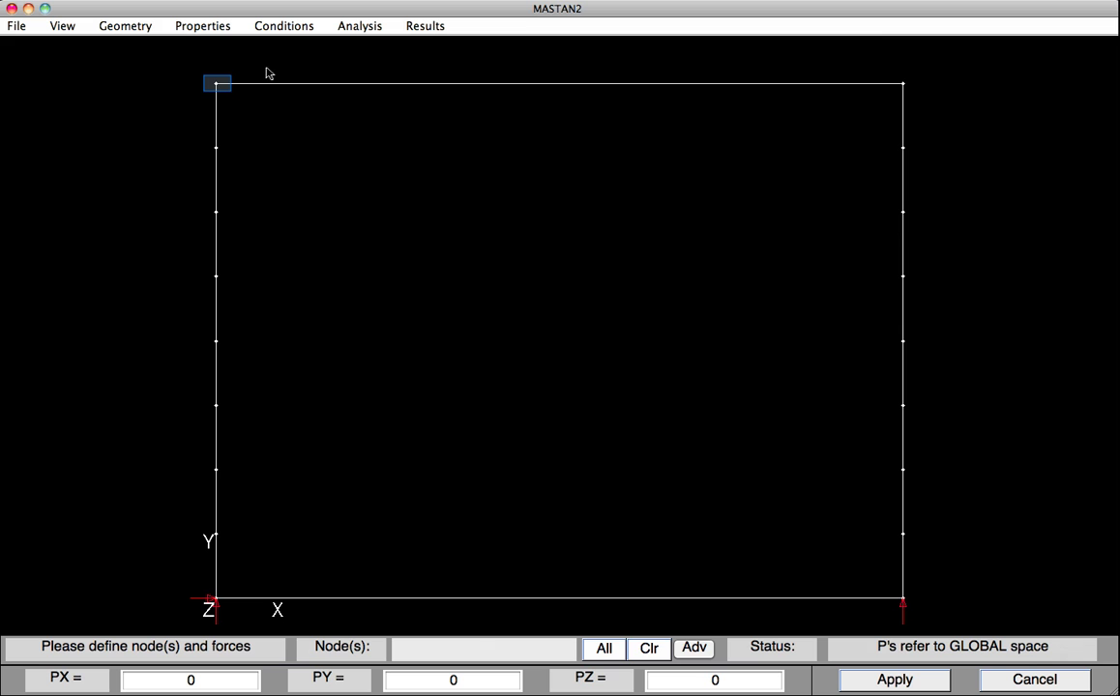
click(218, 88)
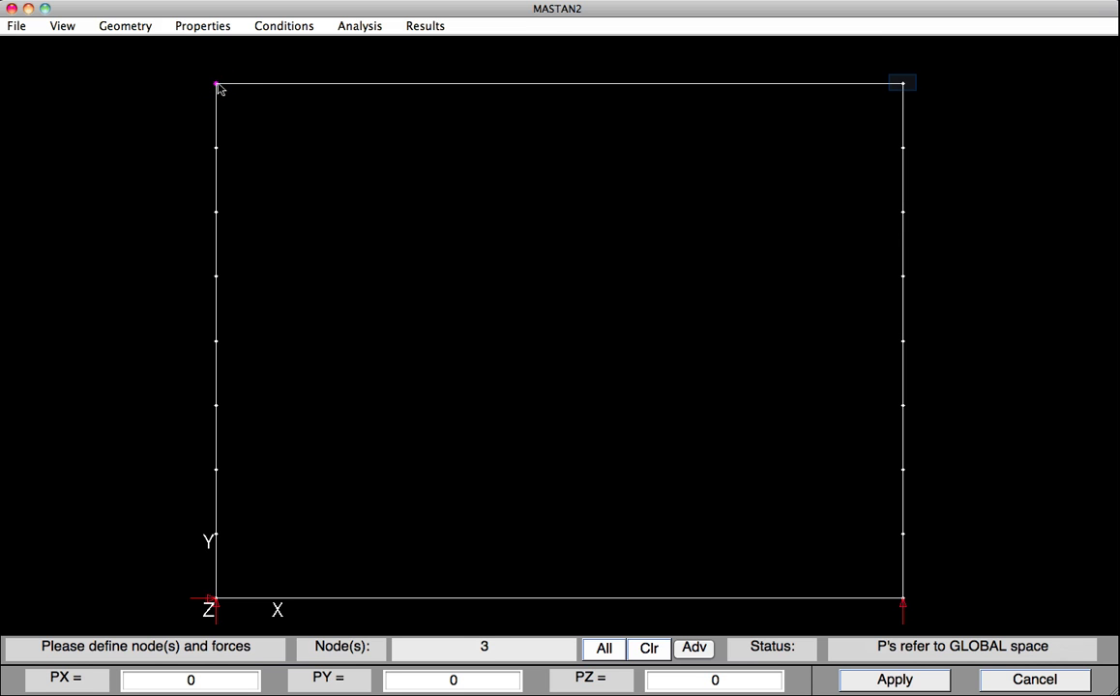
click(902, 84)
click(452, 680)
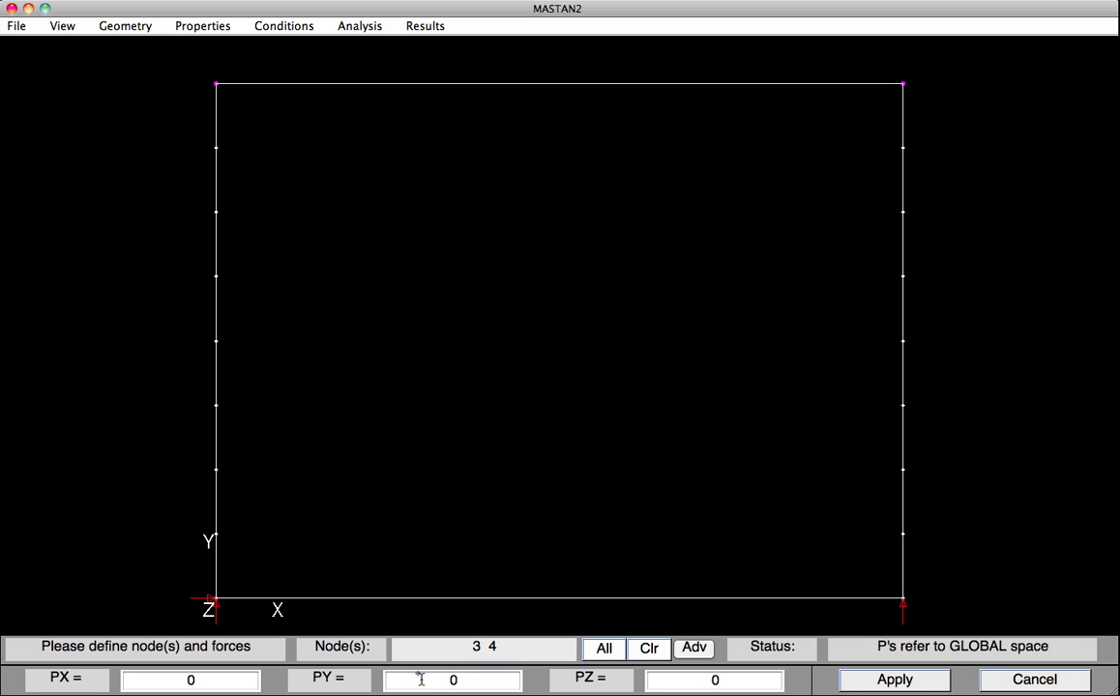
text(-1.)
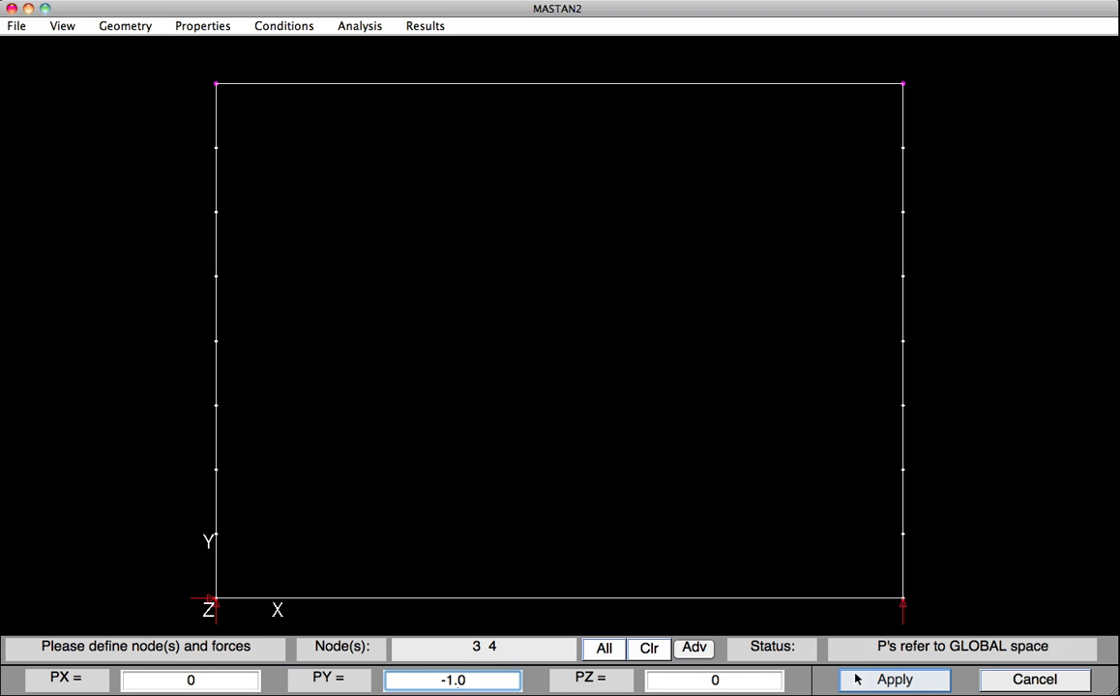
click(902, 680)
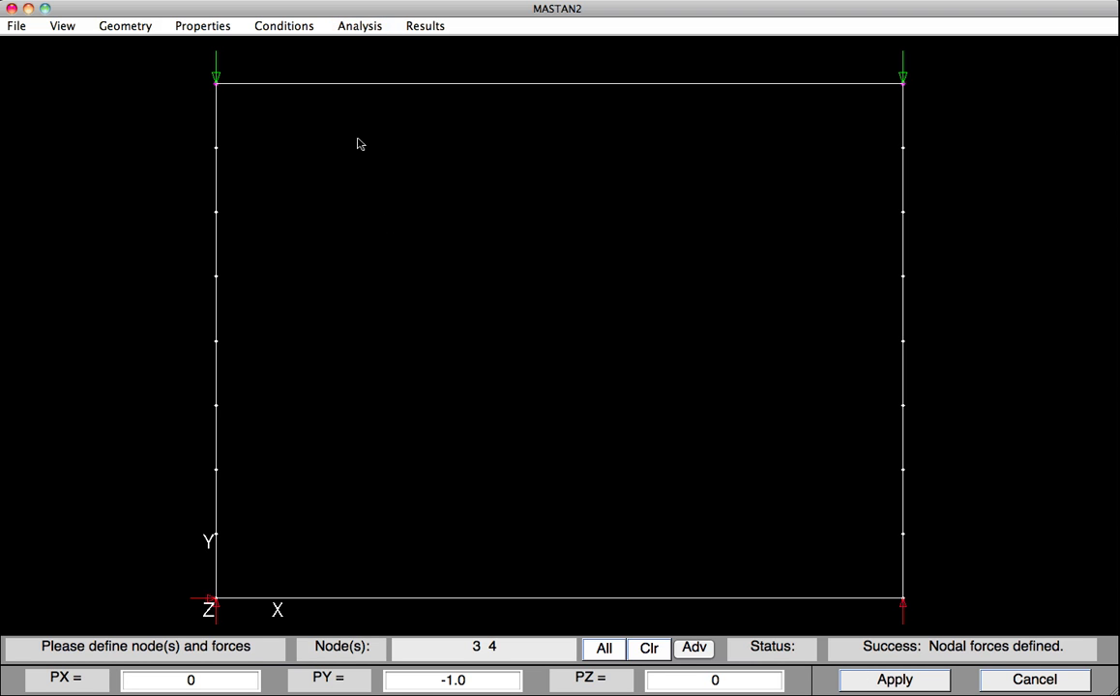
Run an Elastic Critical Load analysis as a Planar Frame (x-y) with a maximum of 1 mode.
click(348, 28)
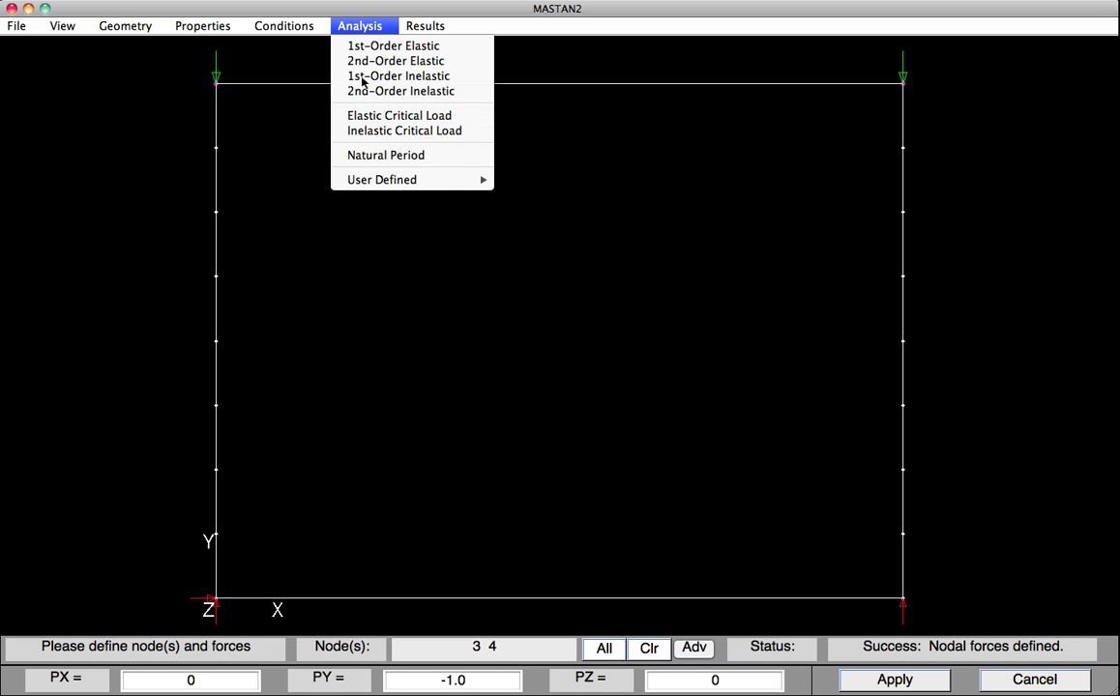
click(364, 117)
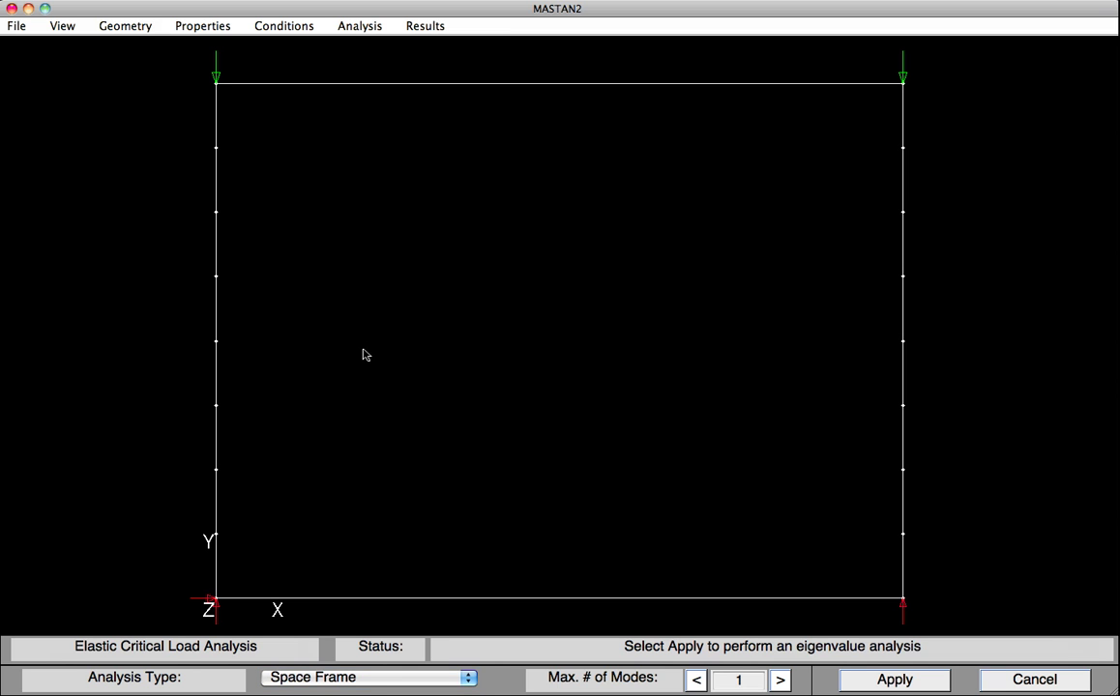
click(365, 680)
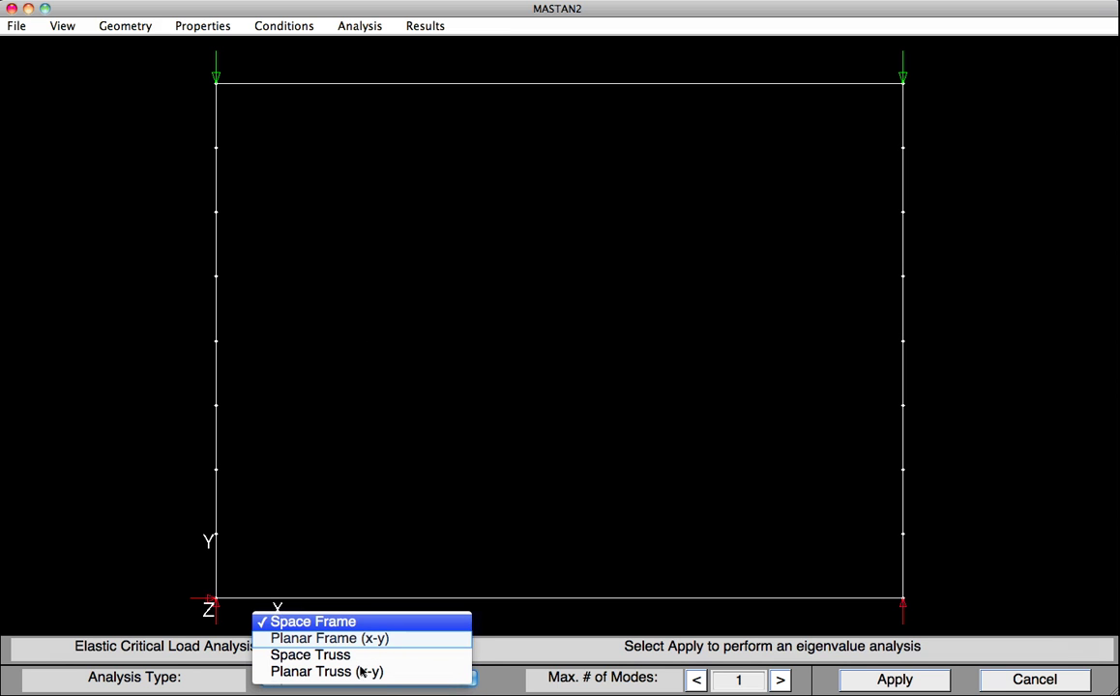
click(361, 641)
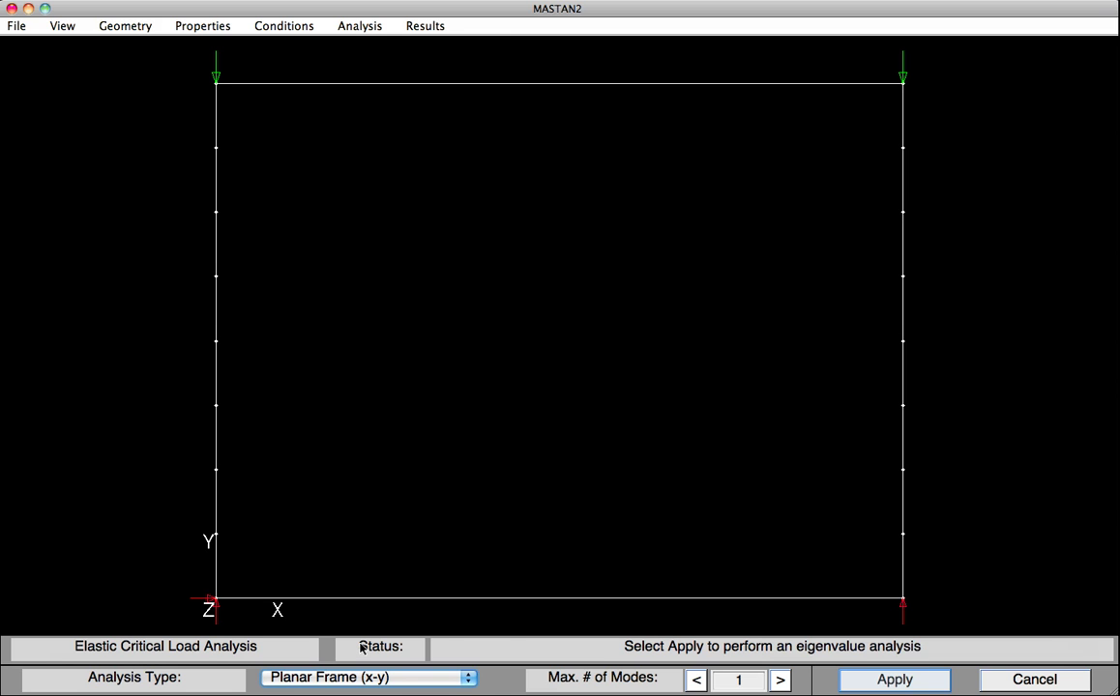
click(877, 680)
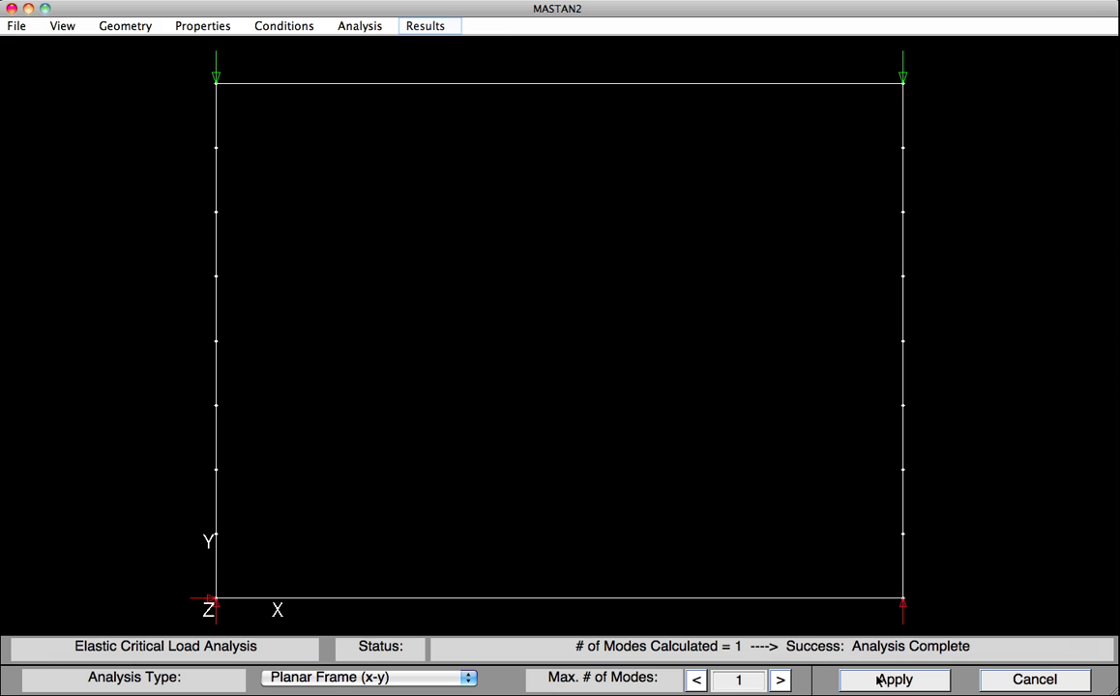
Draw the deflected shape of all elements for elastic critical load mode 1 at scale 10.
click(407, 29)
mouse_move(453, 48)
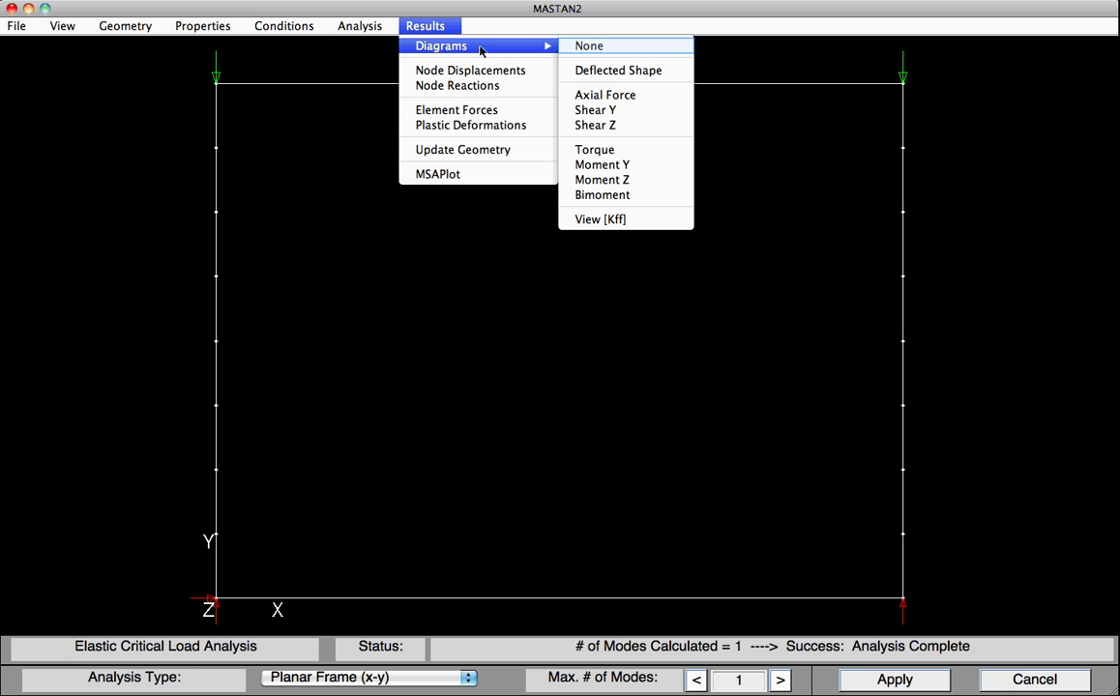
key(Down)
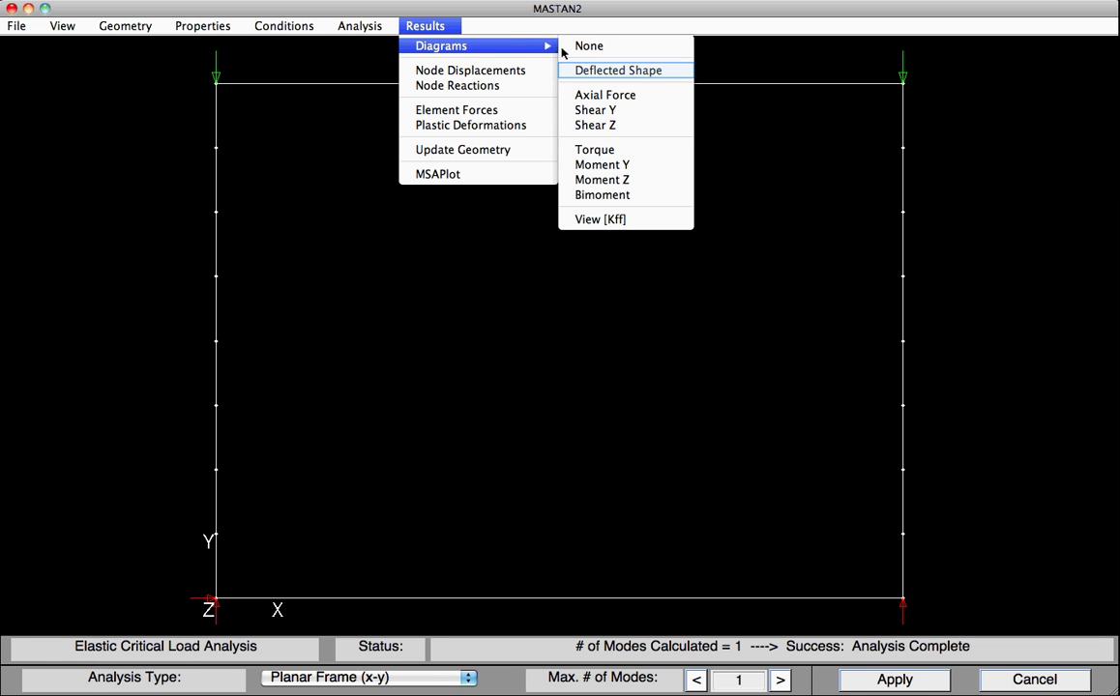
click(606, 71)
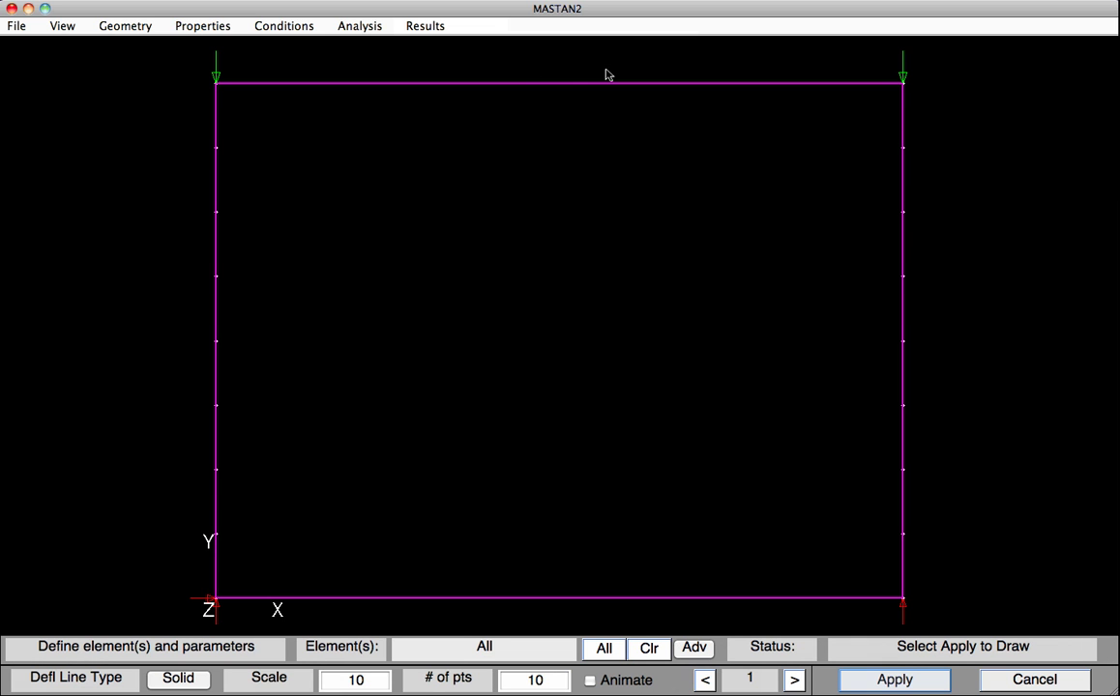
click(878, 681)
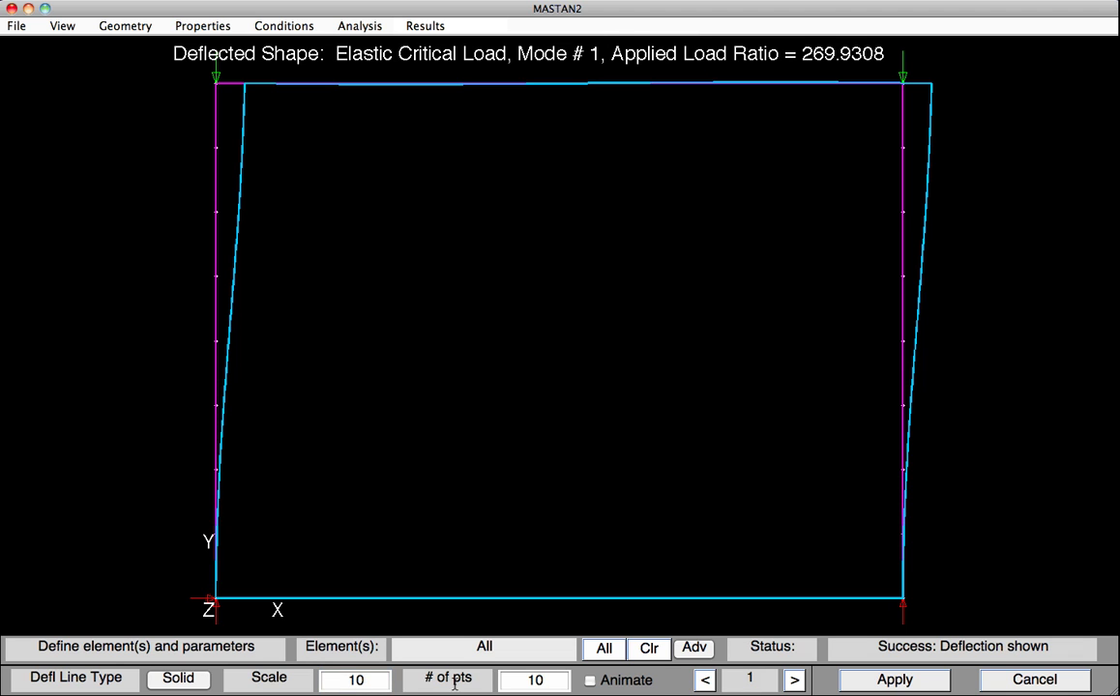
Set the deflected shape's scale to 25 and redraw it.
click(373, 682)
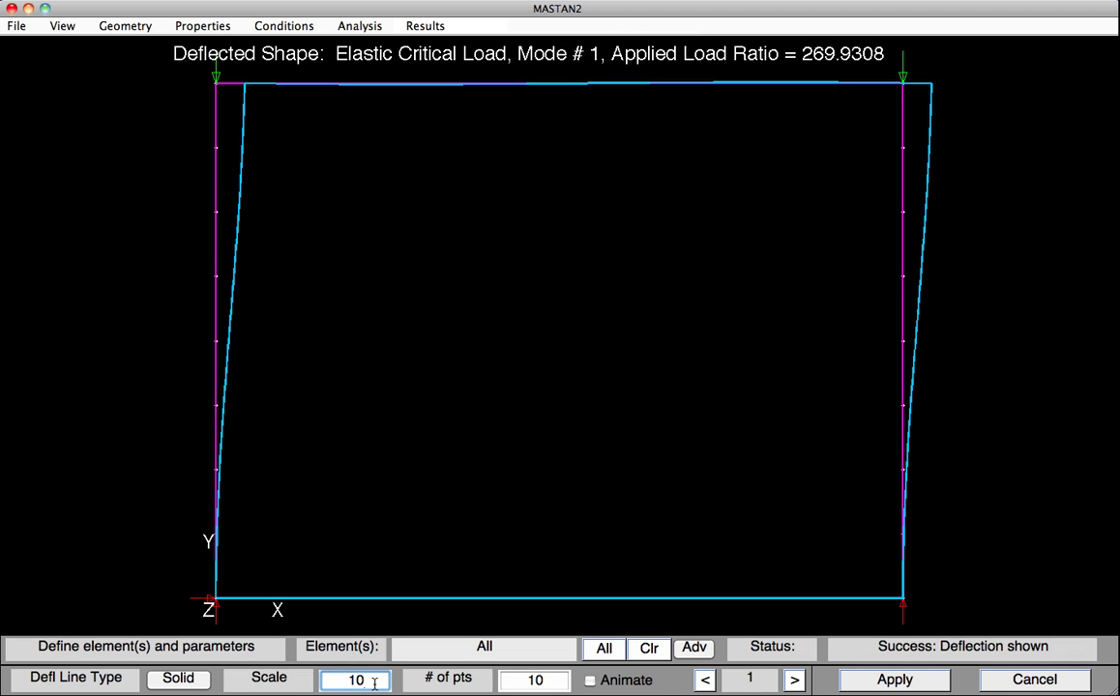
key(BackSpace)
key(BackSpace)
text(25)
click(873, 681)
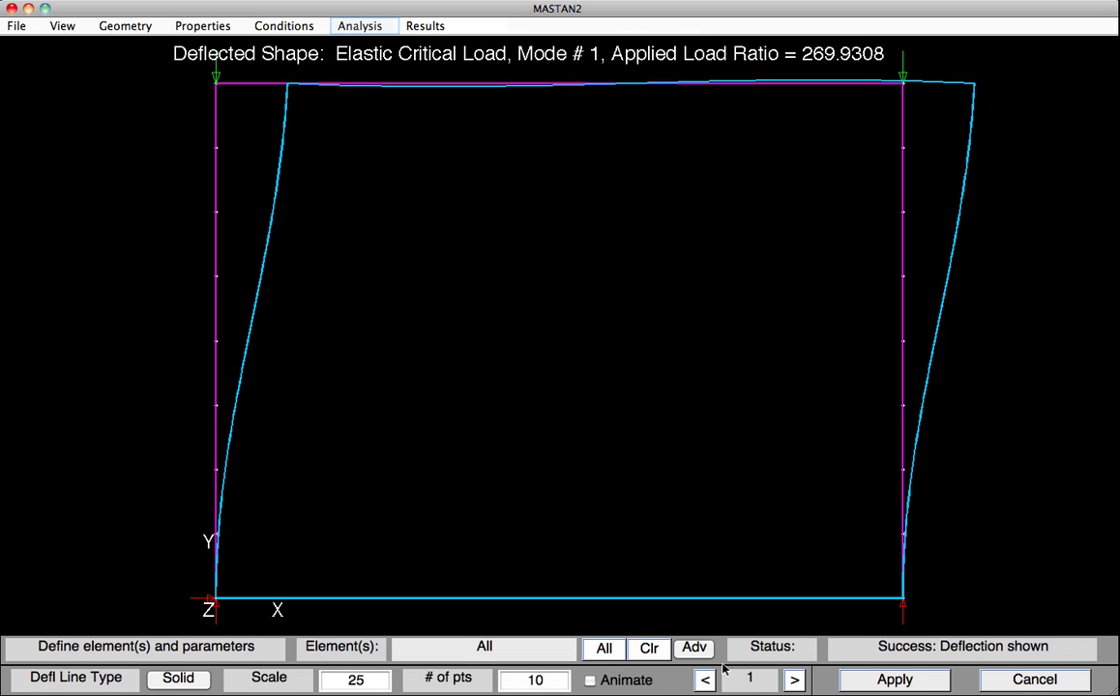
Run an Inelastic Critical Load analysis as a Planar Frame (x-y) with 1 mode.
click(355, 27)
click(373, 131)
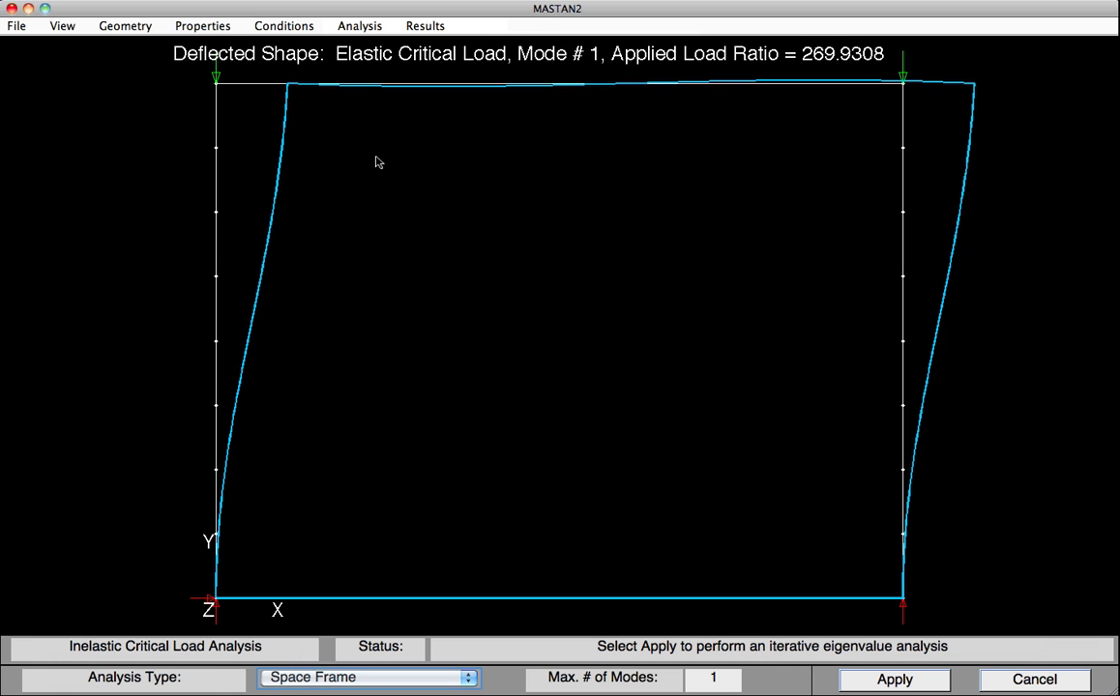
click(382, 680)
click(386, 641)
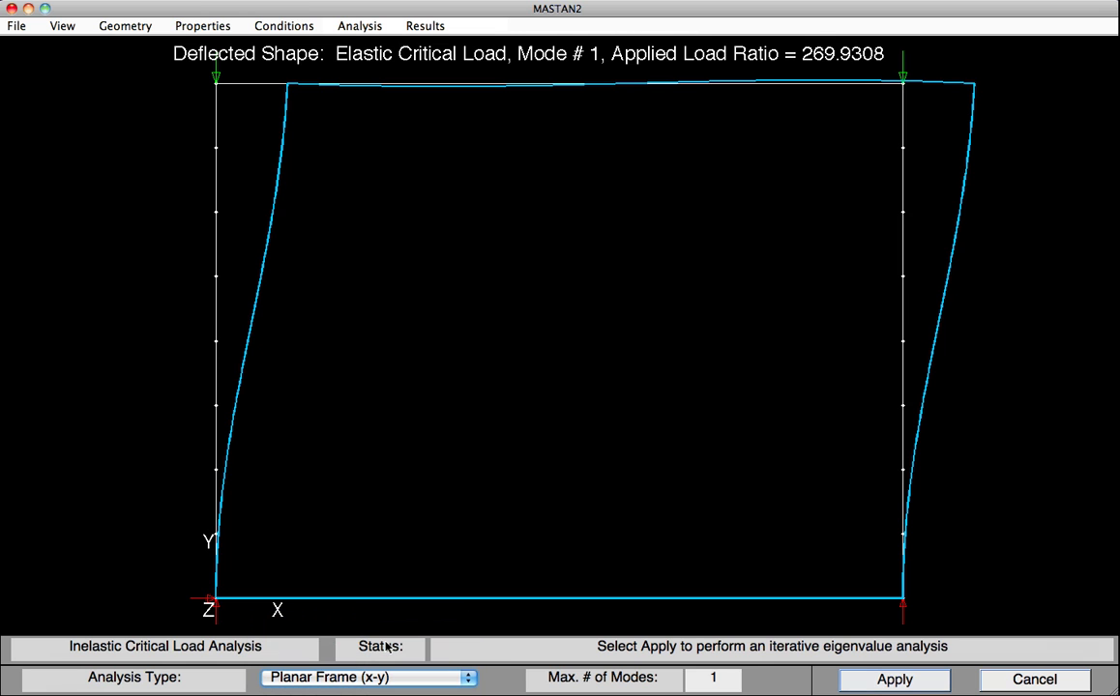
click(880, 678)
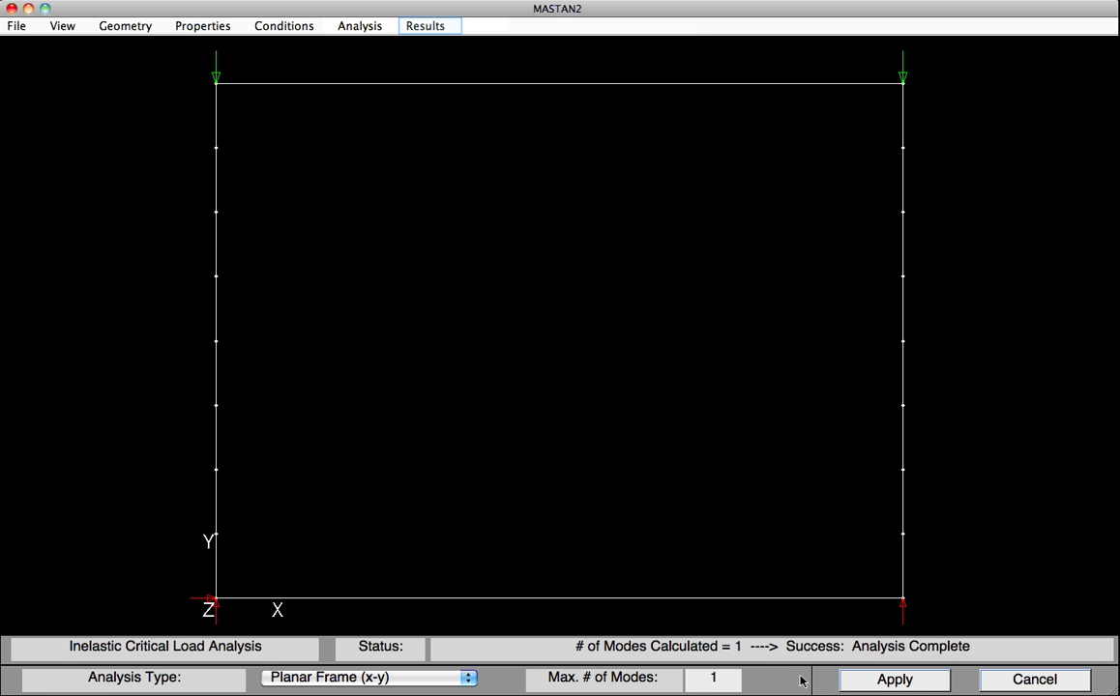
Draw the deflected shape of all elements for inelastic critical load mode 1 at scale 25.
click(418, 30)
mouse_move(515, 51)
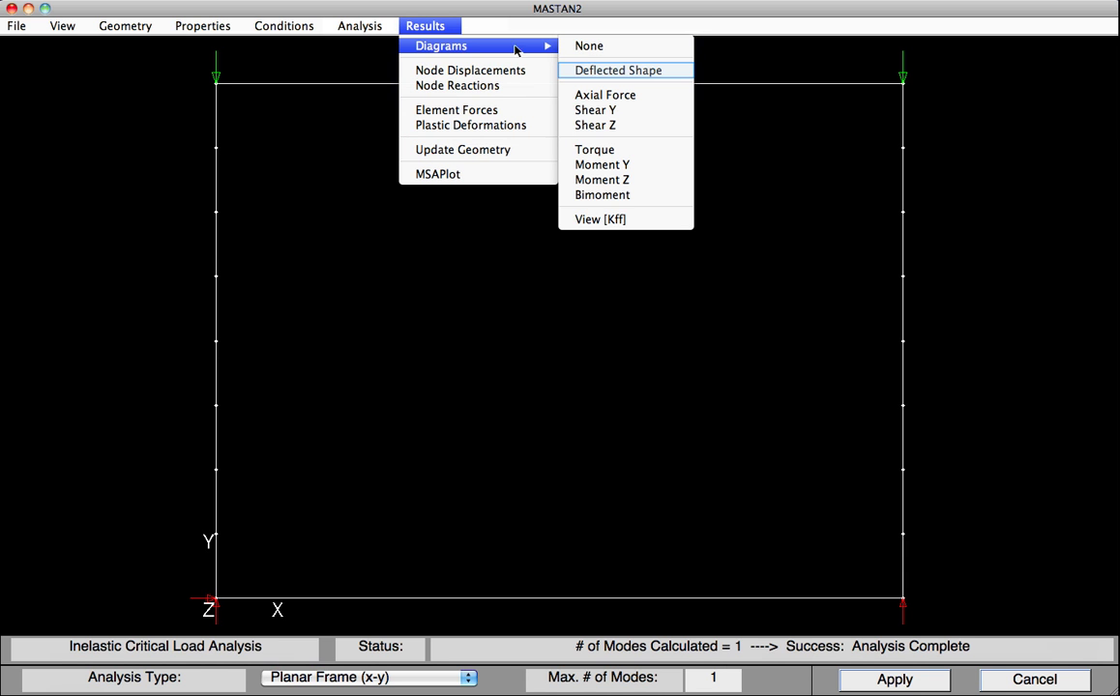
click(602, 70)
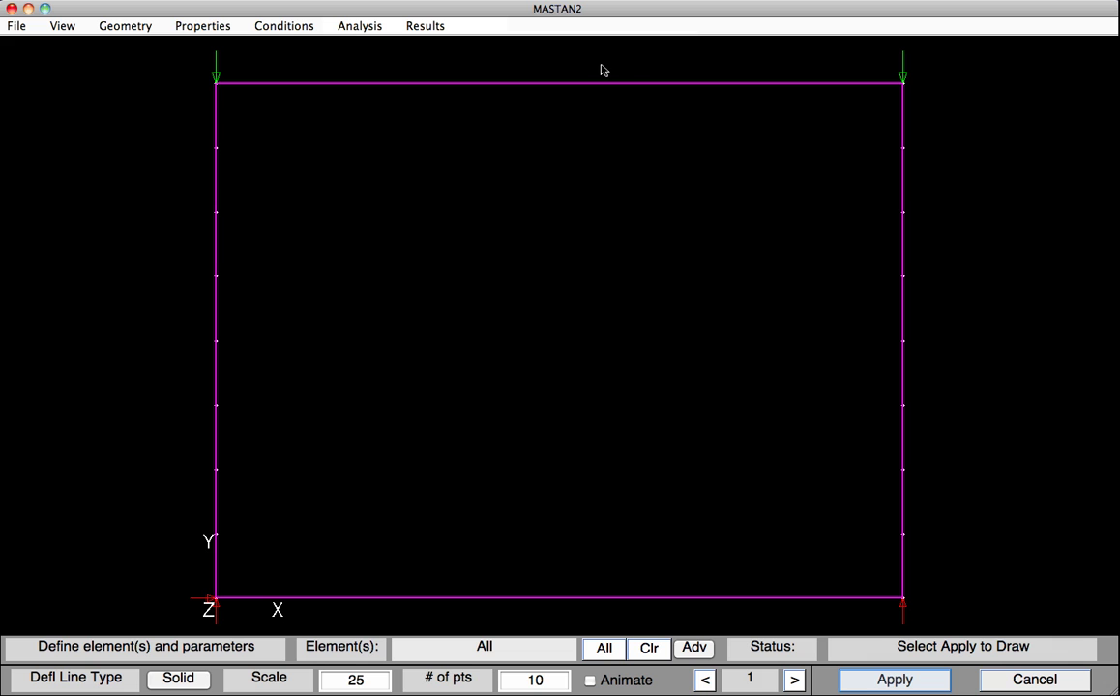
click(867, 681)
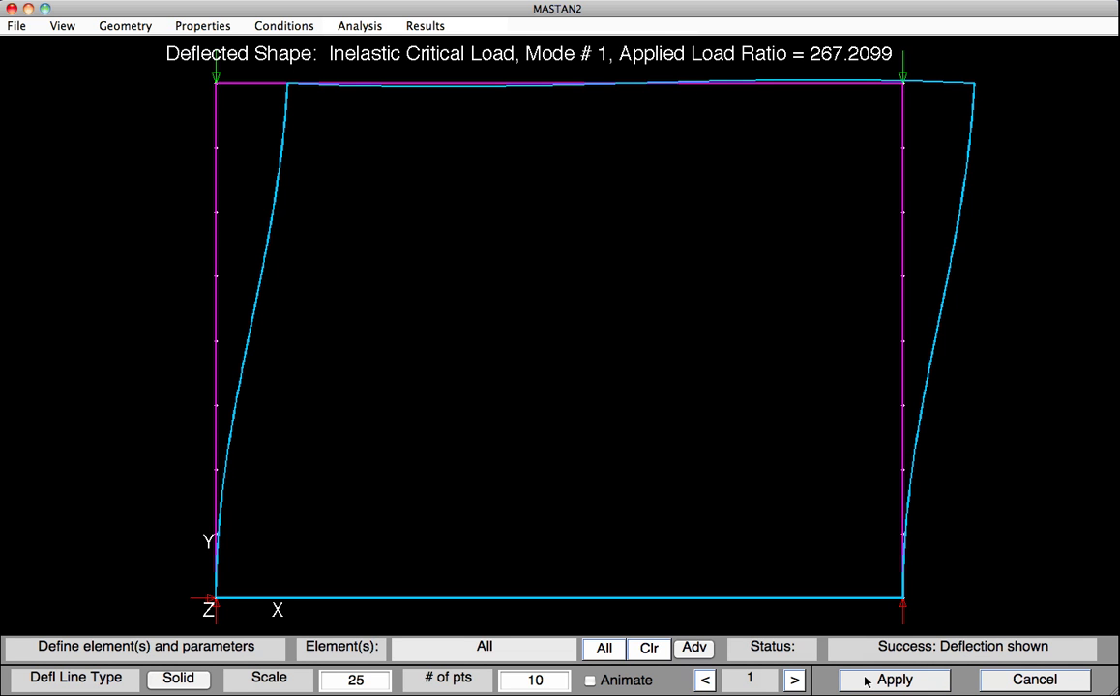